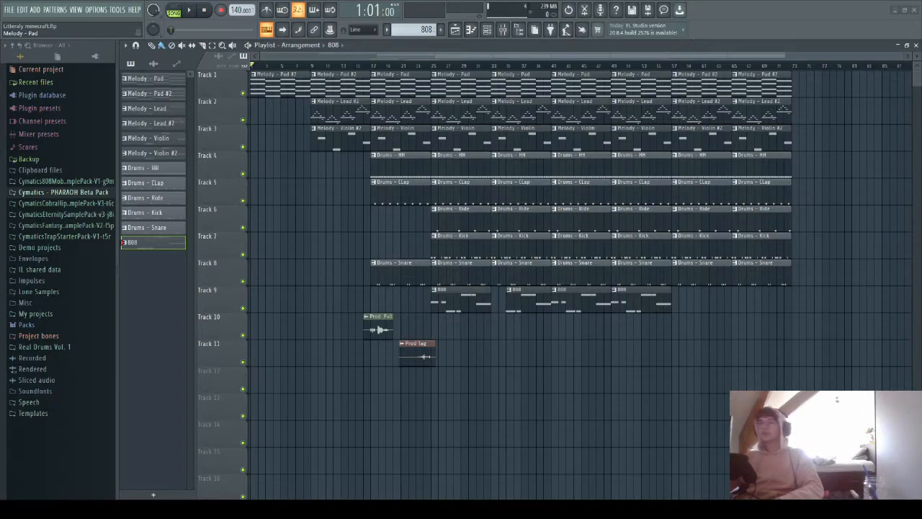
Open the Melody - Pad pattern in the piano roll with the Pad channel as the target.
left_click(166, 82)
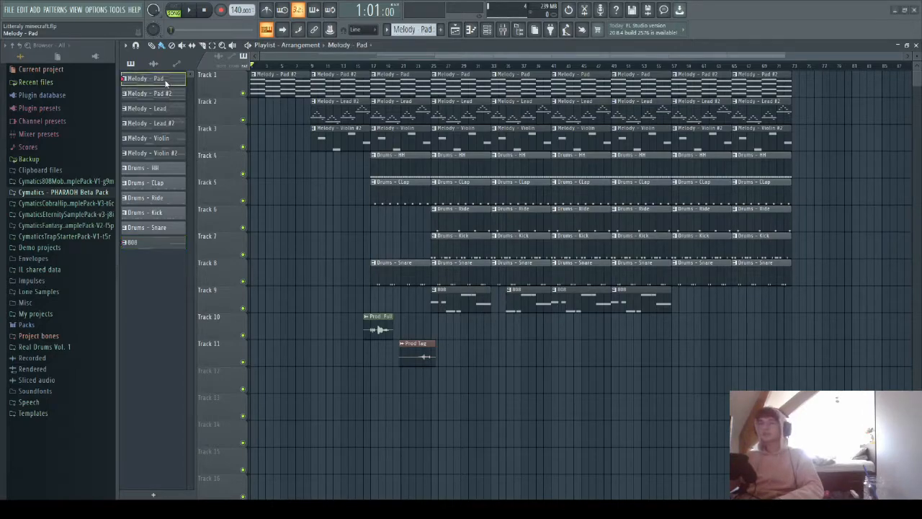
left_click(471, 30)
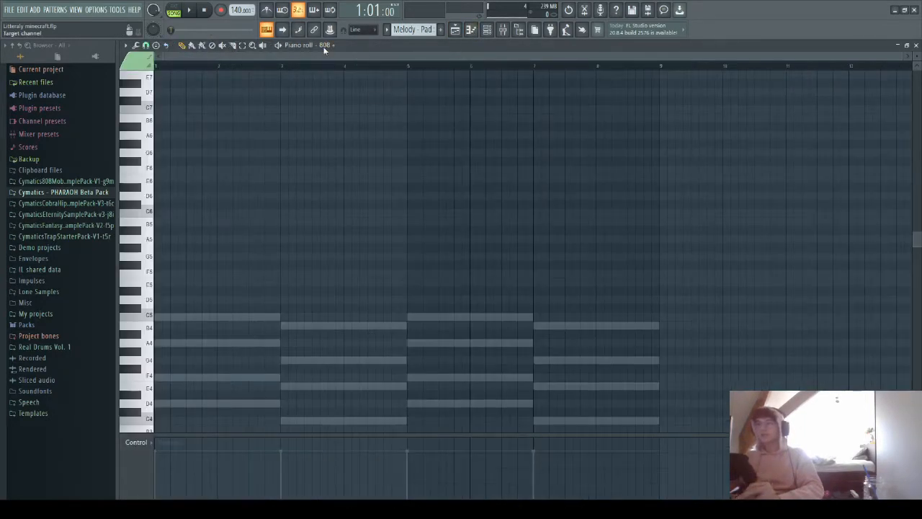
left_click(332, 85)
scroll(288, 145, "down", 3)
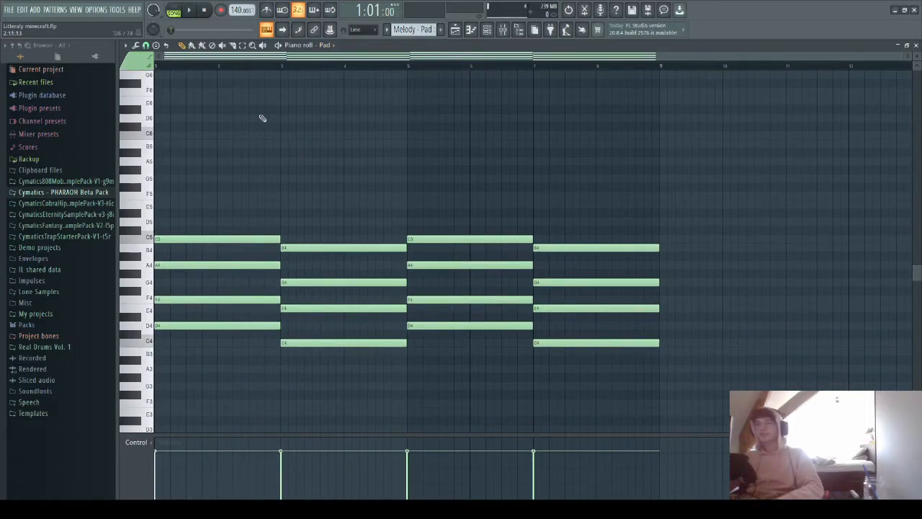
right_click(216, 238)
right_click(338, 247)
right_click(468, 238)
right_click(591, 247)
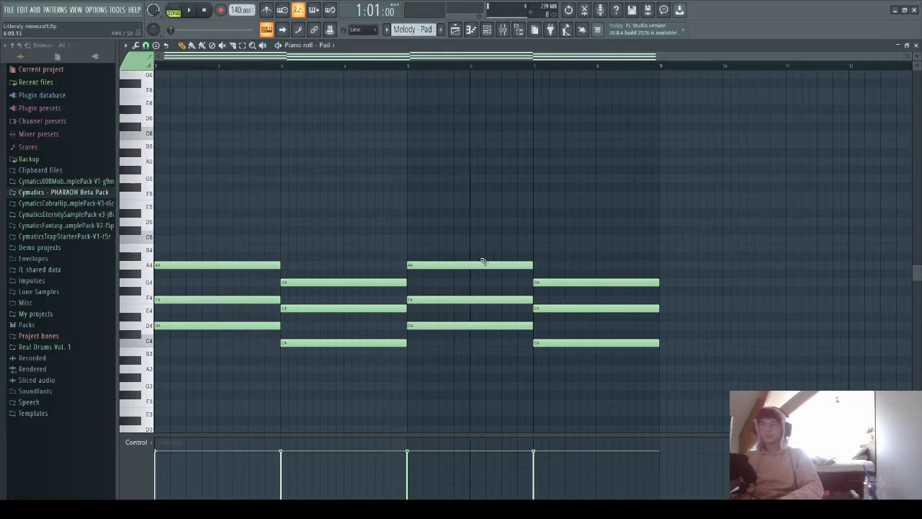
key("ctrl+z")
left_click_drag(163, 242, 282, 255)
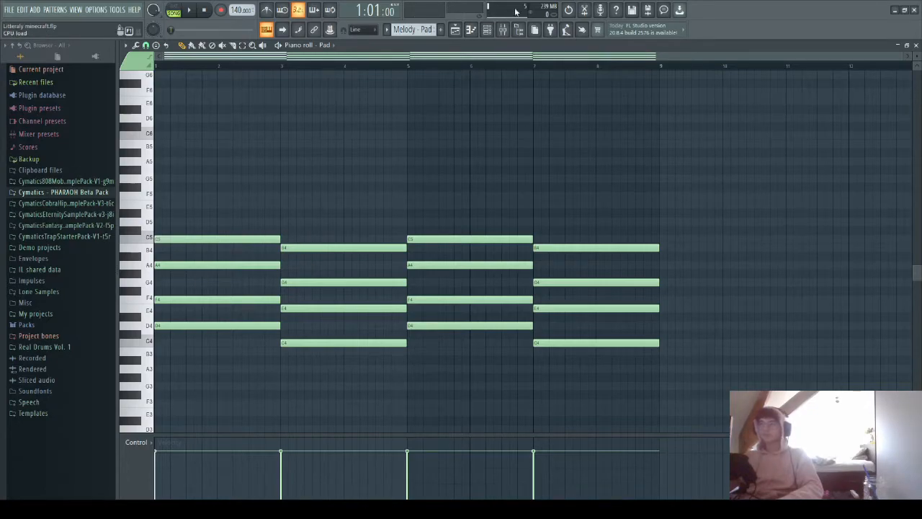
Inspect the Pad channel's Xpand!2 sound and audition a note, leaving its settings as they are.
left_click(487, 30)
left_click(282, 217)
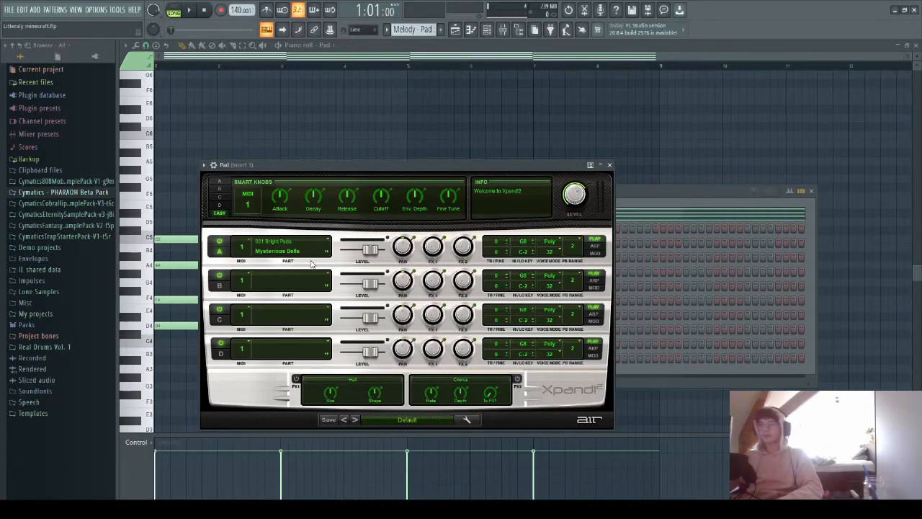
key("q")
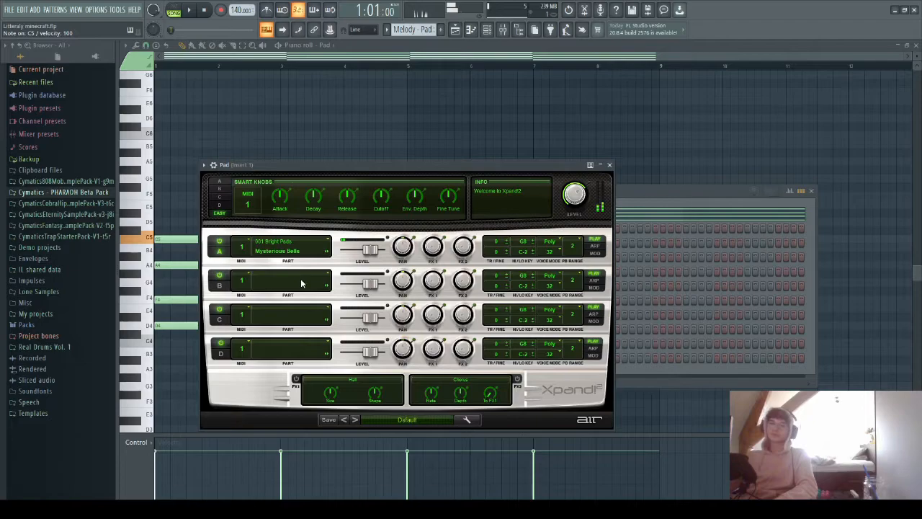
left_click(609, 164)
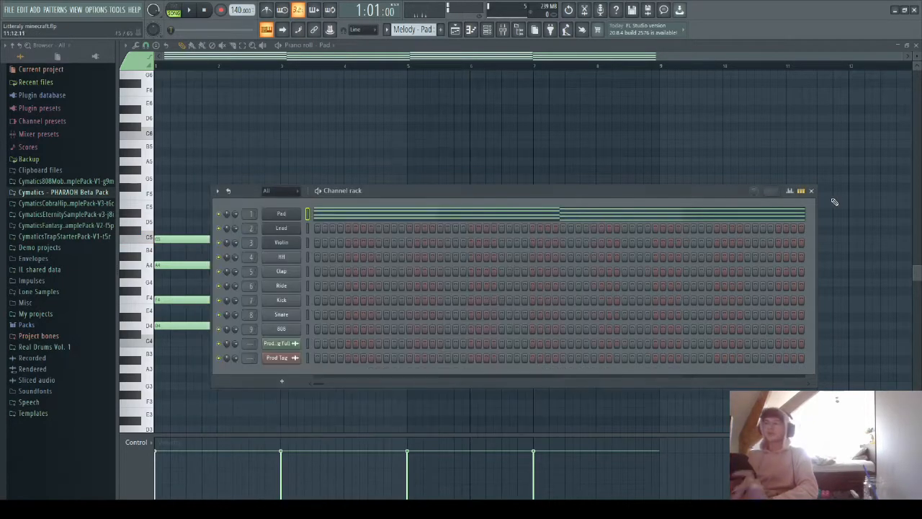
left_click(811, 191)
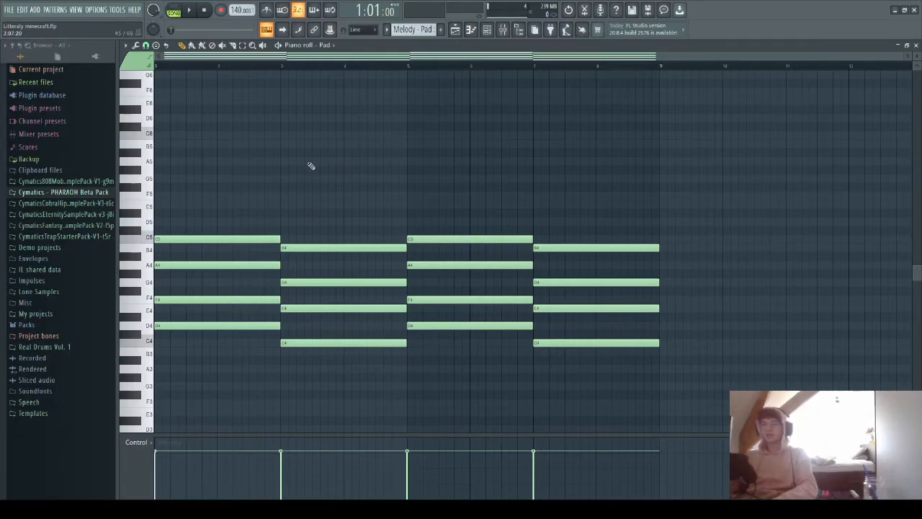
Play the Melody - Pad pattern through its four chords, stop it and return to the playlist.
left_click(279, 45)
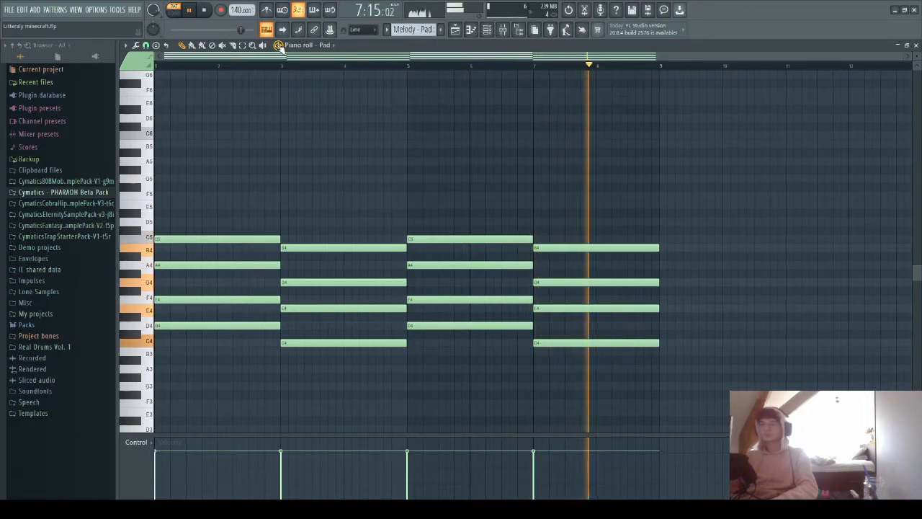
key("space")
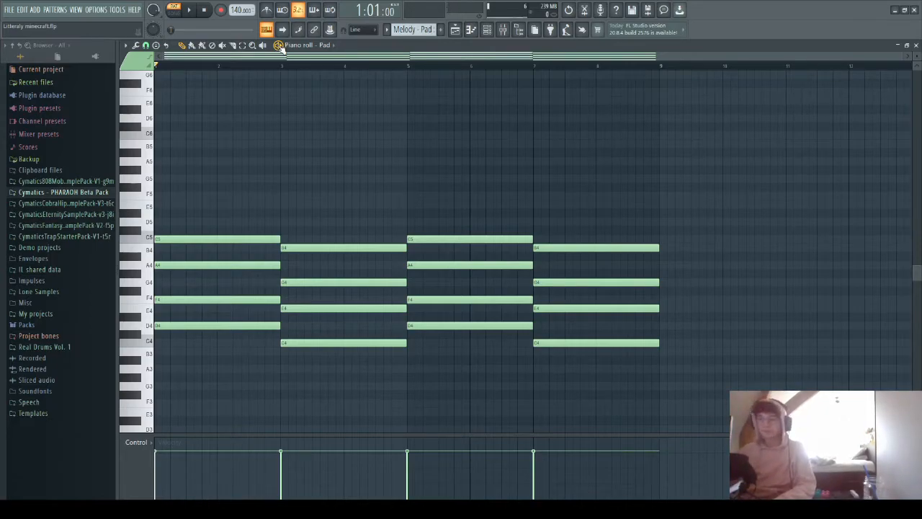
left_click(917, 44)
View the Melody - Pad #2 notes in the piano roll and play the pattern, returning to the playlist after stopping.
left_click(171, 95)
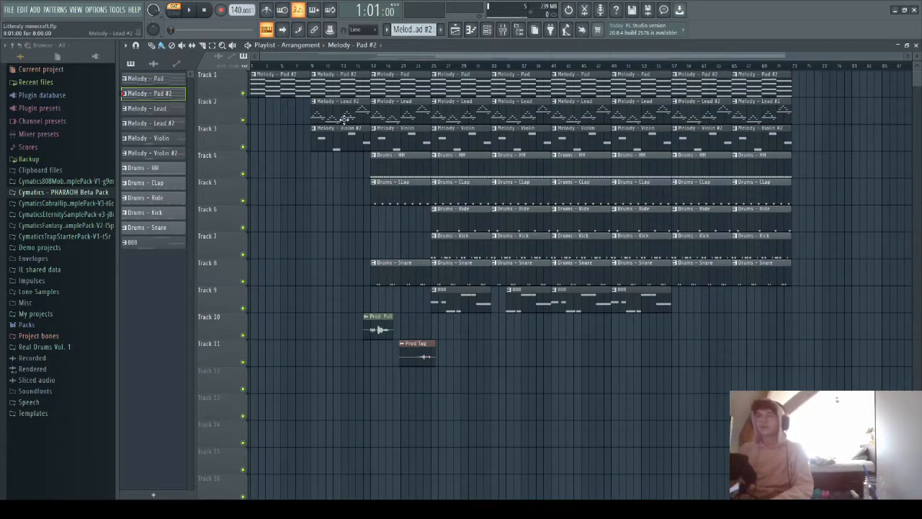
left_click(471, 29)
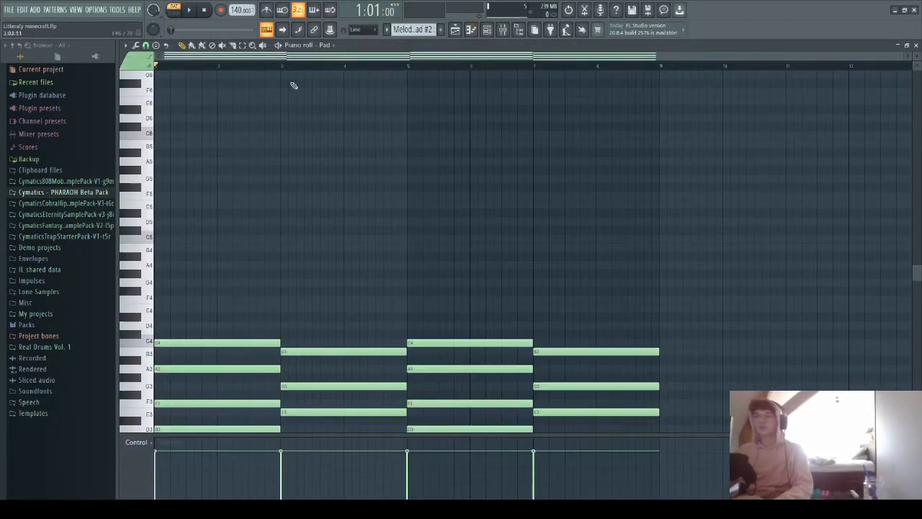
scroll(291, 115, "down", 3)
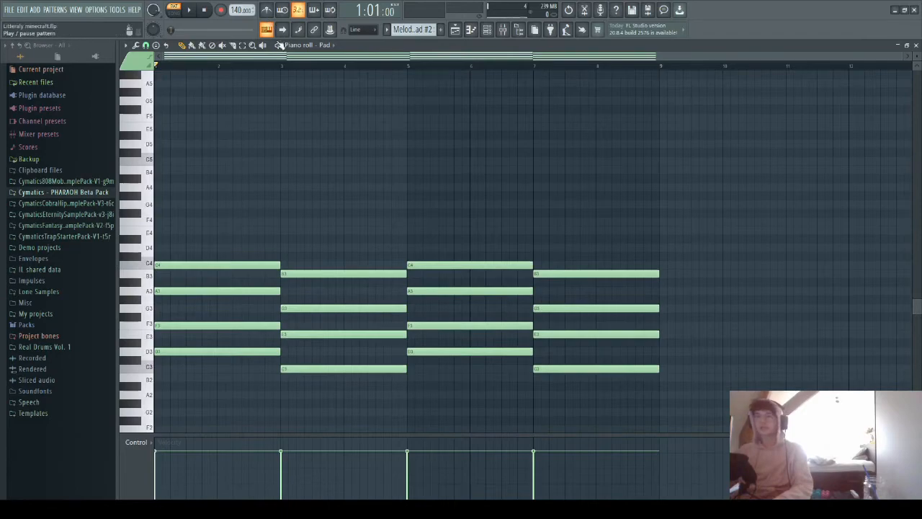
left_click(280, 45)
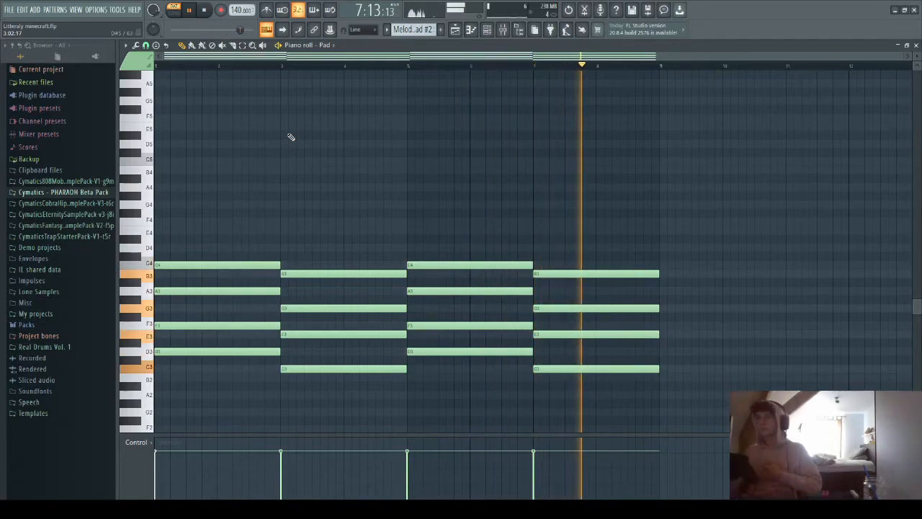
key("space")
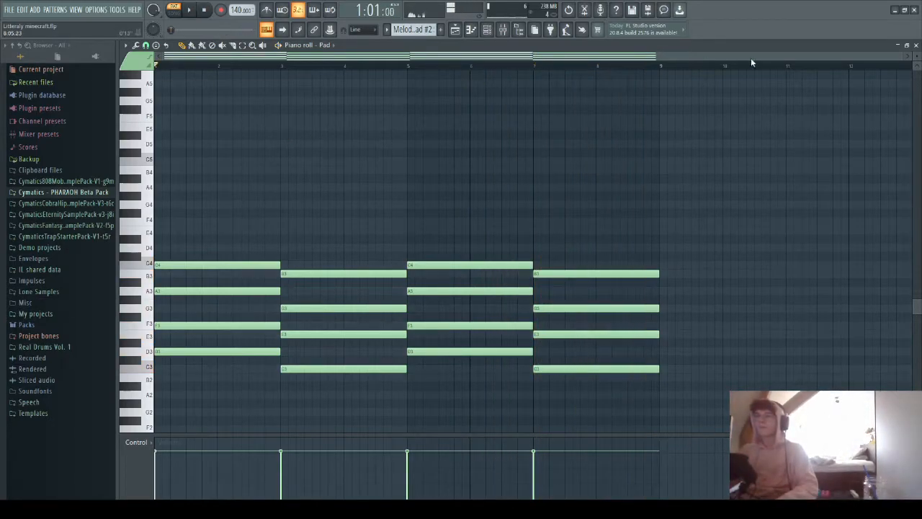
key("F5")
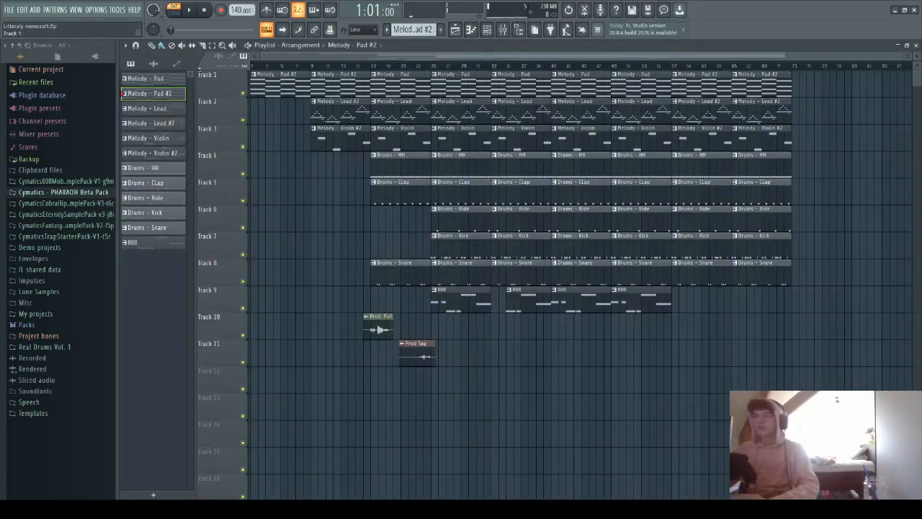
left_click_drag(256, 65, 367, 126)
left_click_drag(372, 66, 245, 124)
Open the Melody - Lead pattern in the piano roll with the Lead channel as the target.
left_click(163, 108)
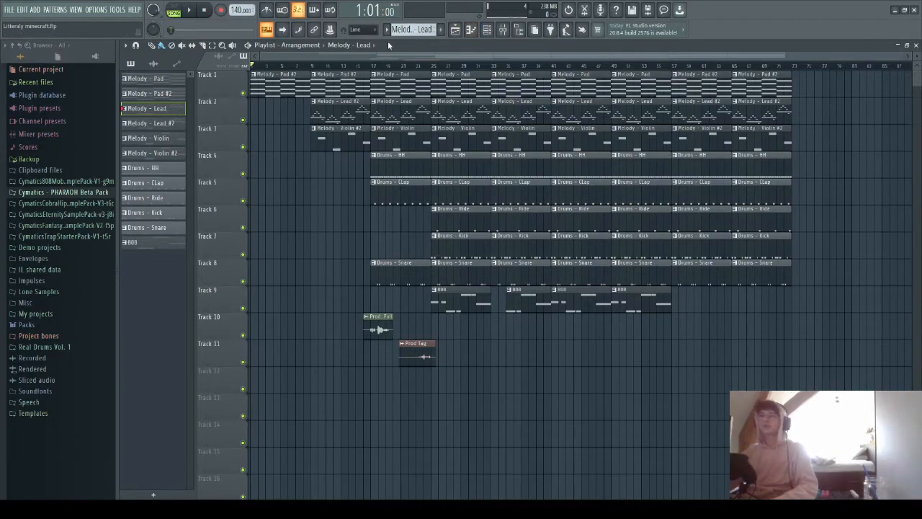
left_click(471, 28)
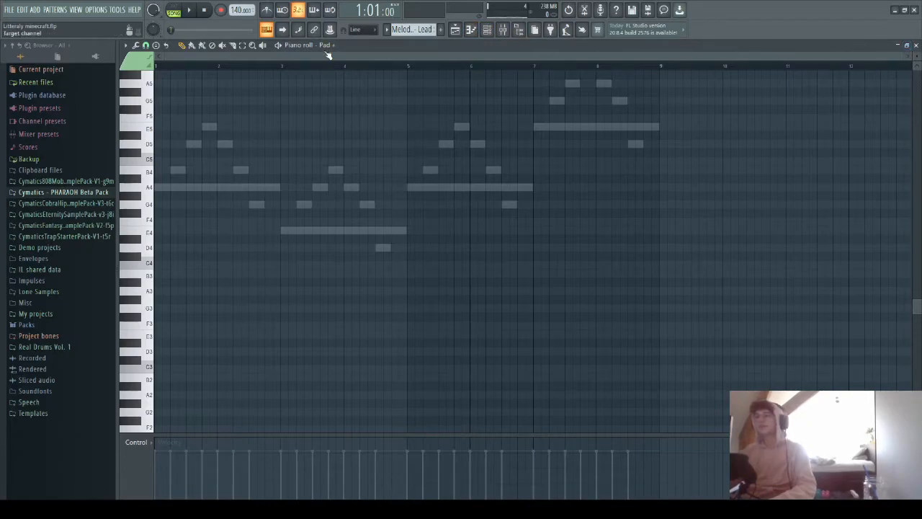
left_click(329, 105)
scroll(273, 156, "up", 2)
Inspect the Lead channel's Xpand!2 instrument sound and close the plugin and channel rack.
left_click(490, 30)
left_click(294, 224)
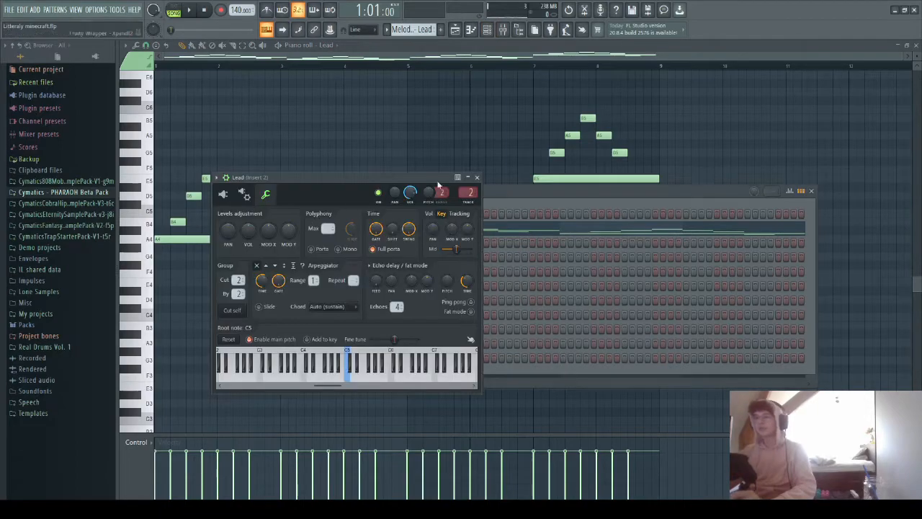
left_click(224, 194)
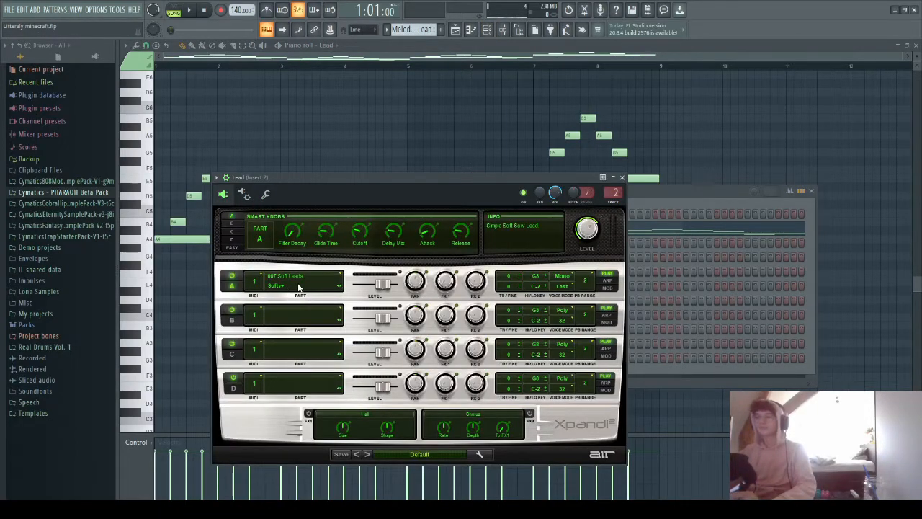
left_click(622, 177)
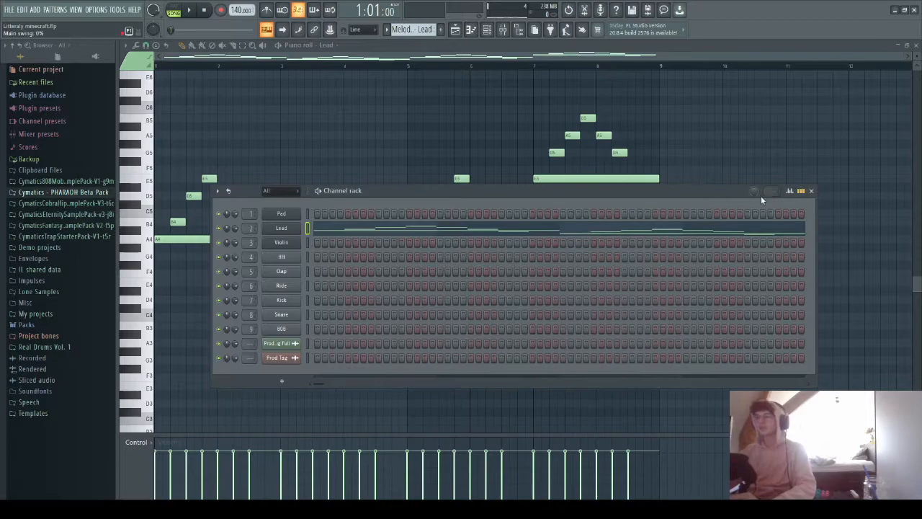
left_click(810, 190)
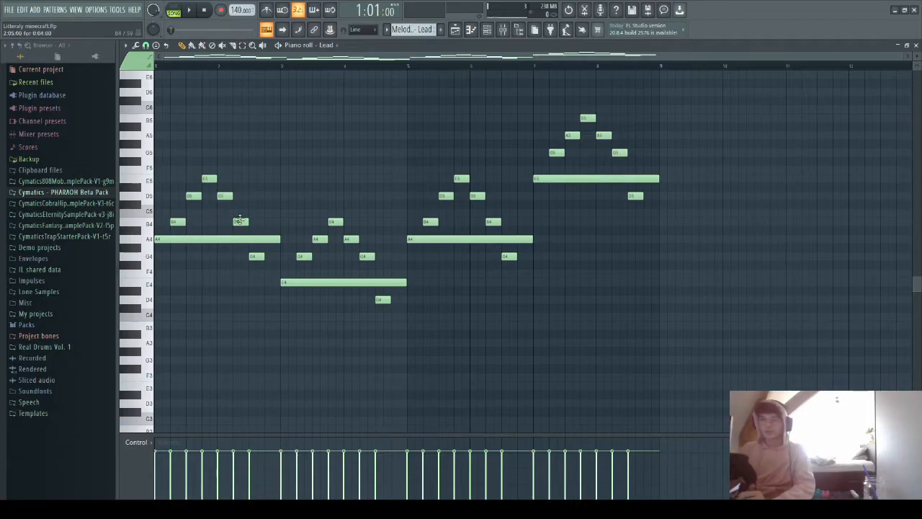
Play the Melody - Lead pattern, stop it and return to the playlist.
left_click(282, 48)
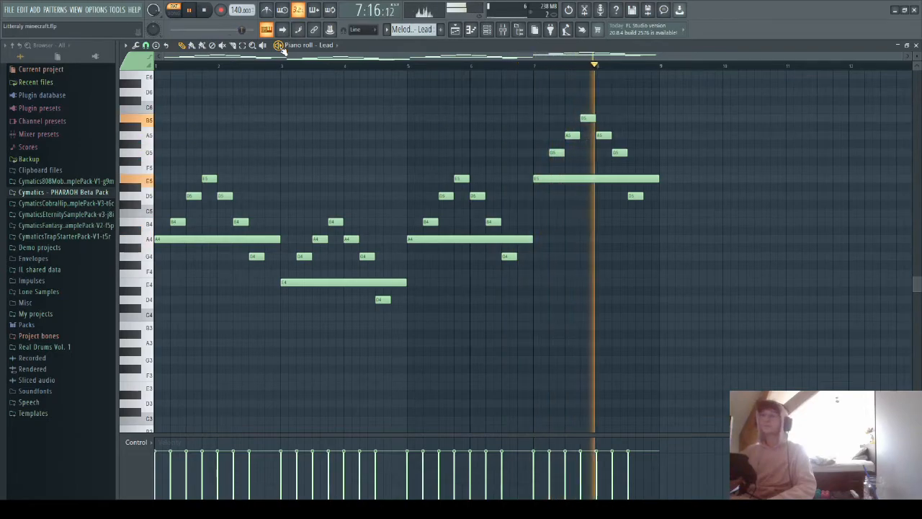
key("space")
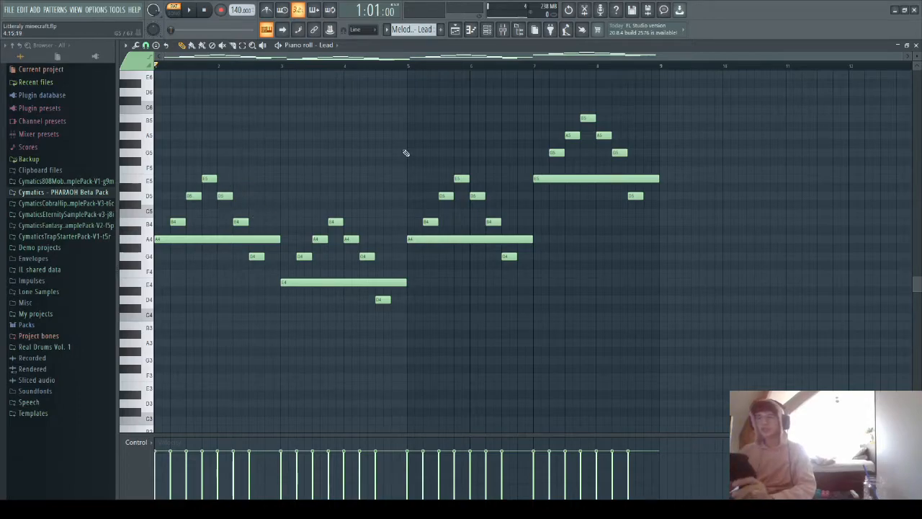
key("F5")
View the Melody - Lead #2 notes in the piano roll and play the pattern, closing the piano roll after stopping.
left_click(152, 123)
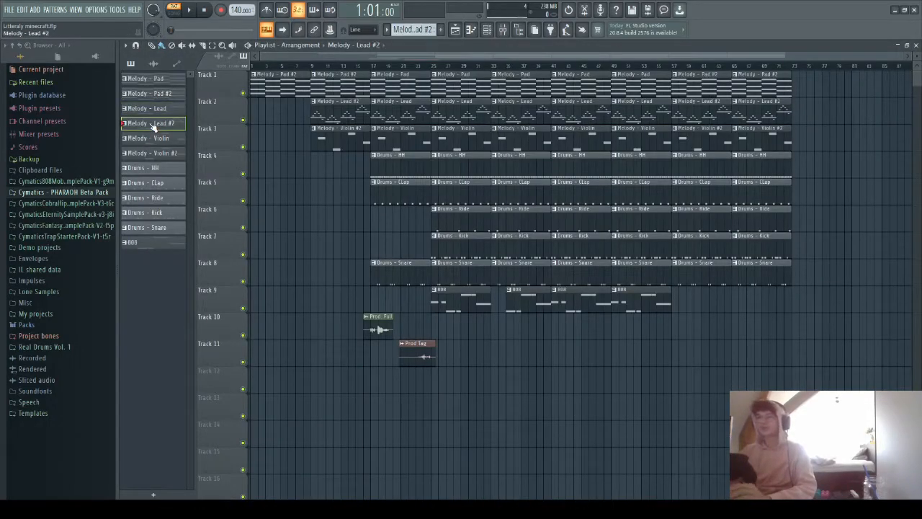
left_click(470, 30)
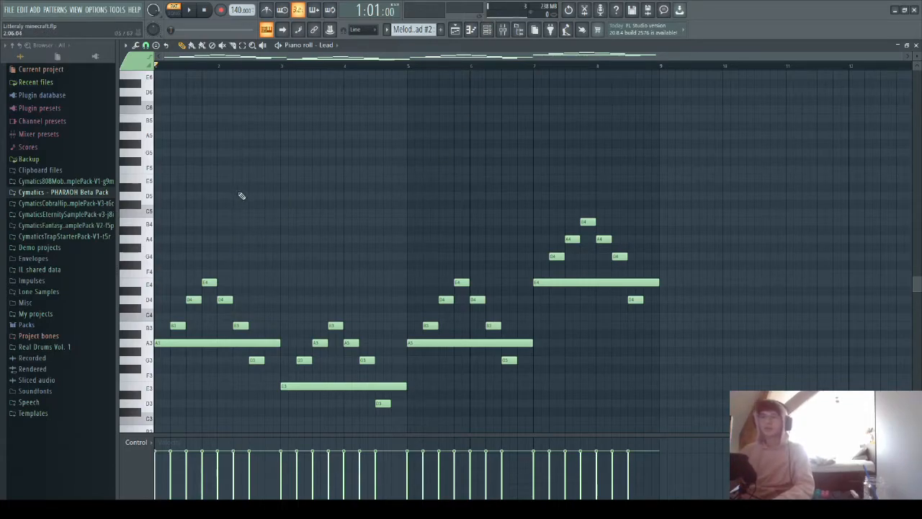
key("space")
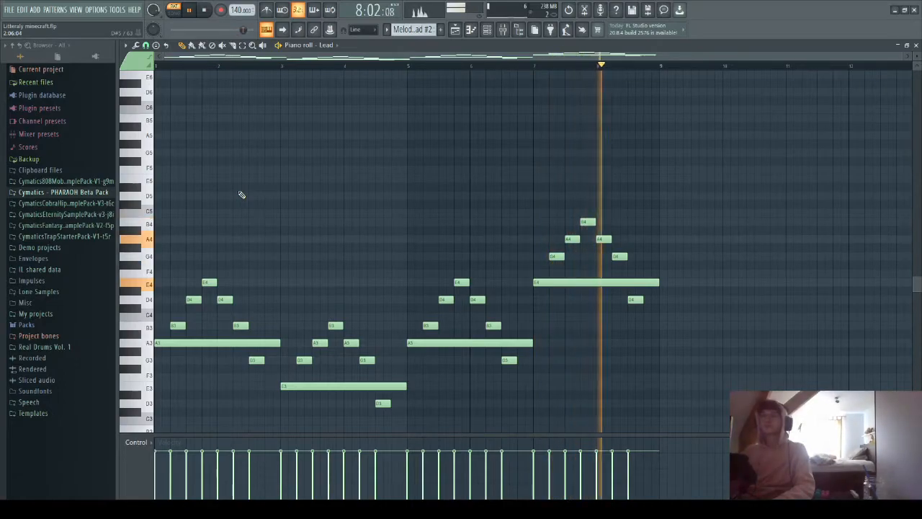
key("space")
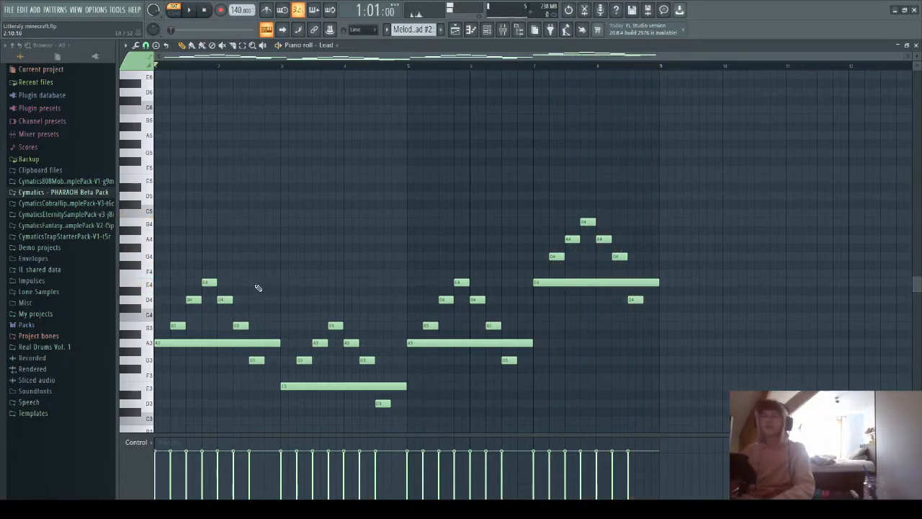
left_click(916, 46)
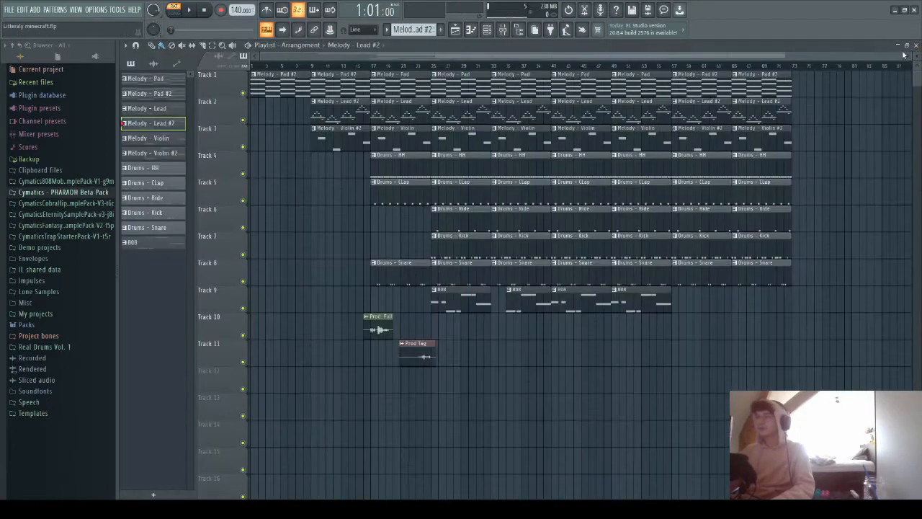
Select the Melody - Violin pattern and inspect the Violin channel's Xpand!2 sound, closing the plugin and channel rack.
left_click(171, 144)
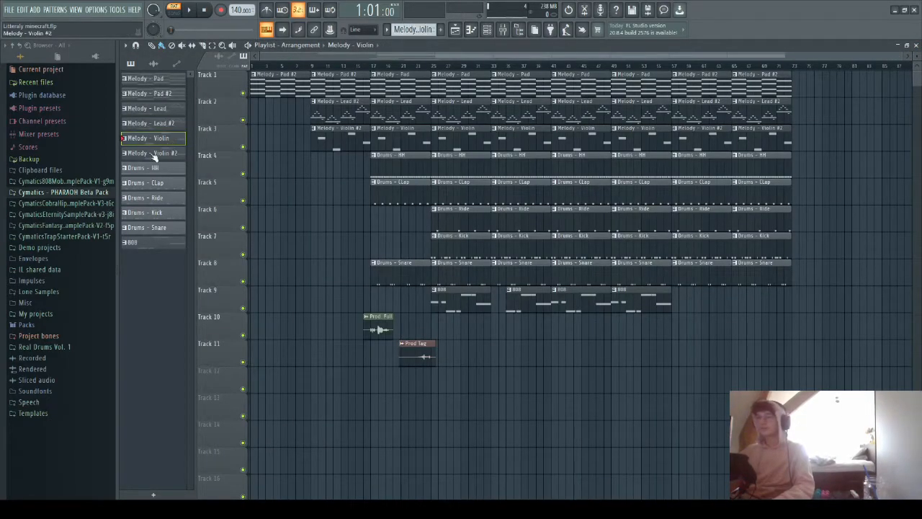
left_click(487, 29)
left_click(282, 242)
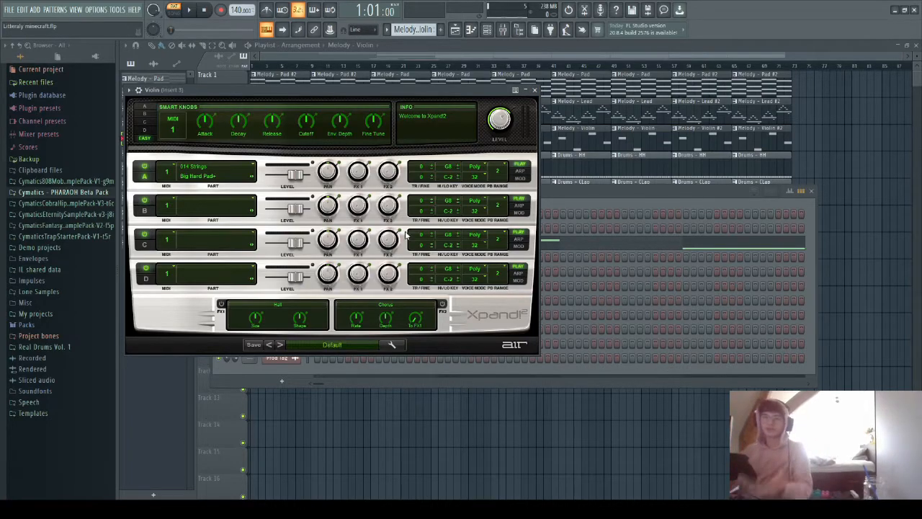
left_click(535, 89)
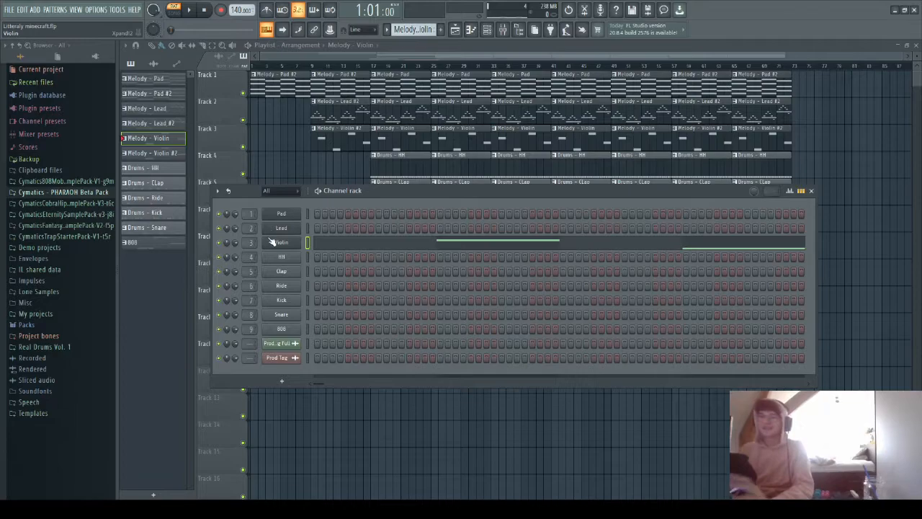
left_click(811, 191)
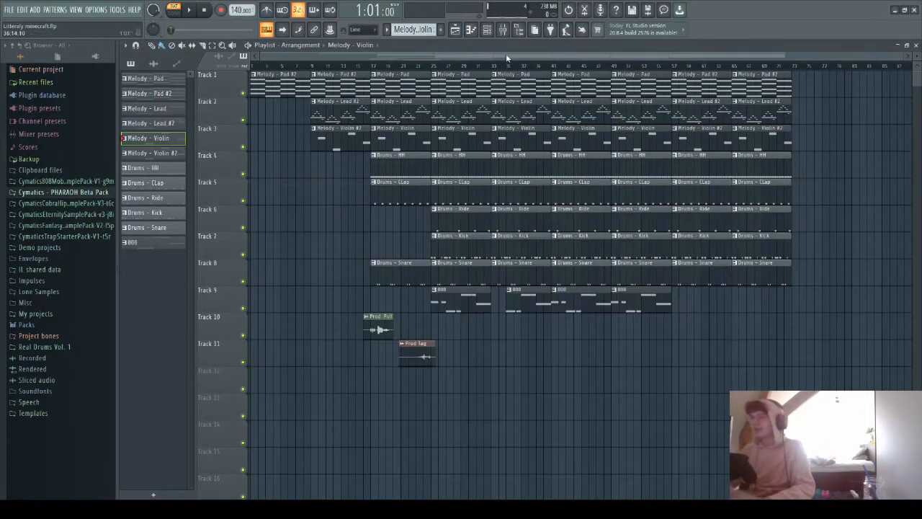
Open the Melody - Violin pattern in the piano roll and bring its notes into view.
left_click(472, 31)
scroll(384, 278, "up", 4)
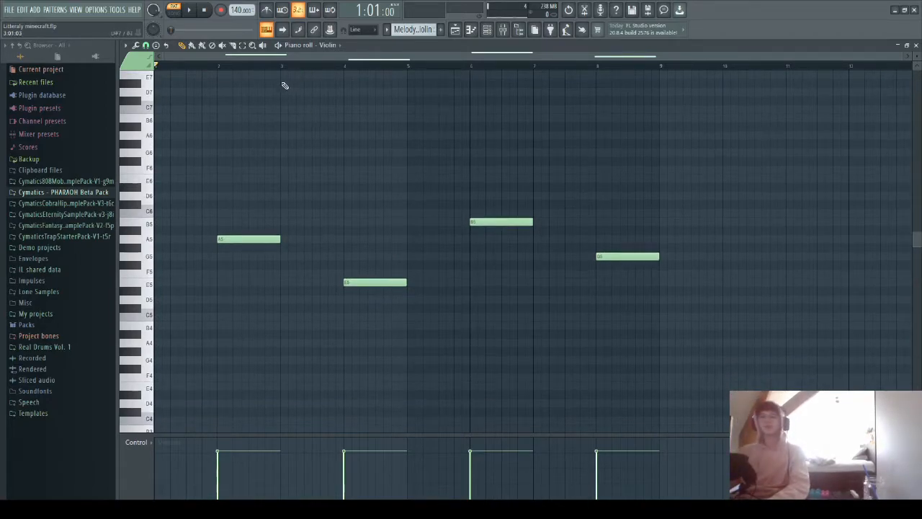
Play the Melody - Violin pattern through, stop it and return to the playlist.
left_click(279, 45)
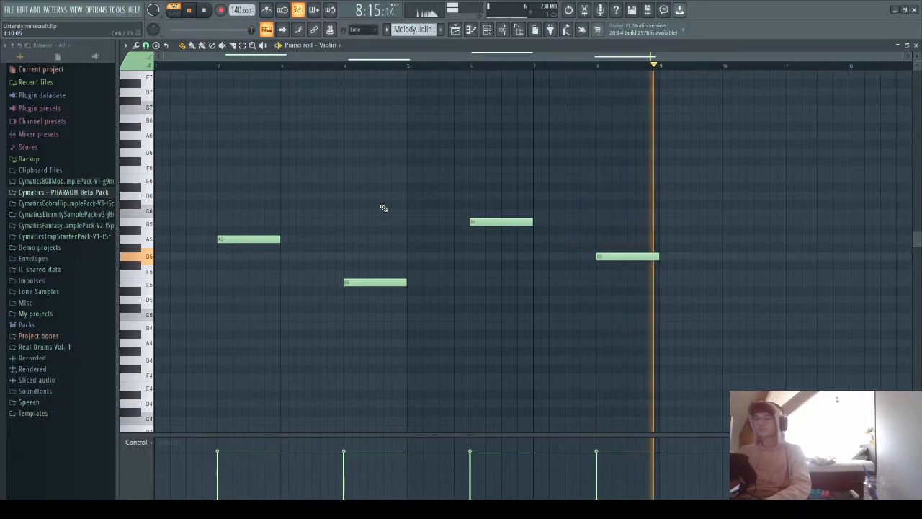
key("space")
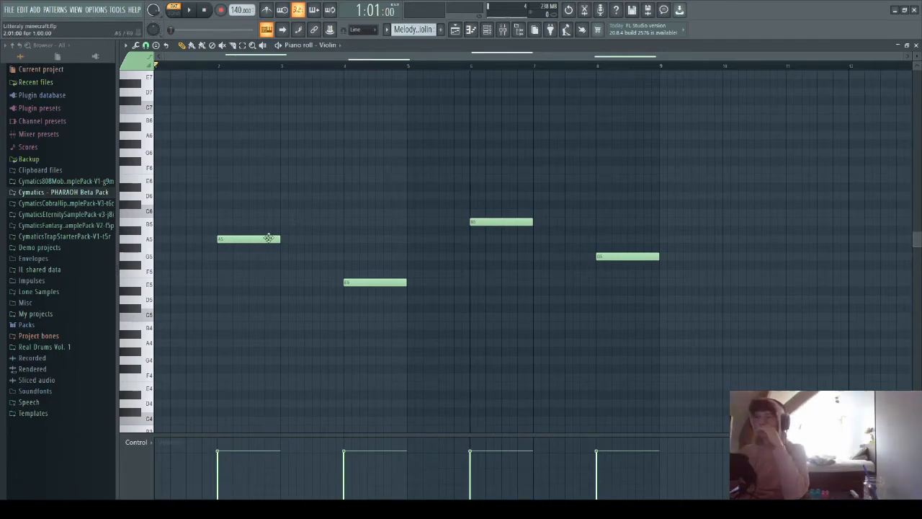
key("F5")
View the Melody - Violin #2 notes in the piano roll and play the pattern, closing the piano roll after stopping.
left_click(165, 153)
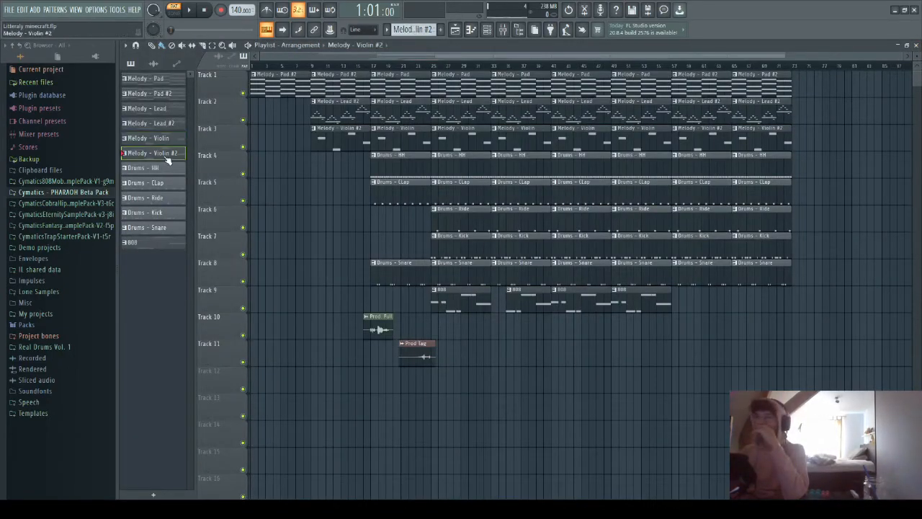
left_click(478, 34)
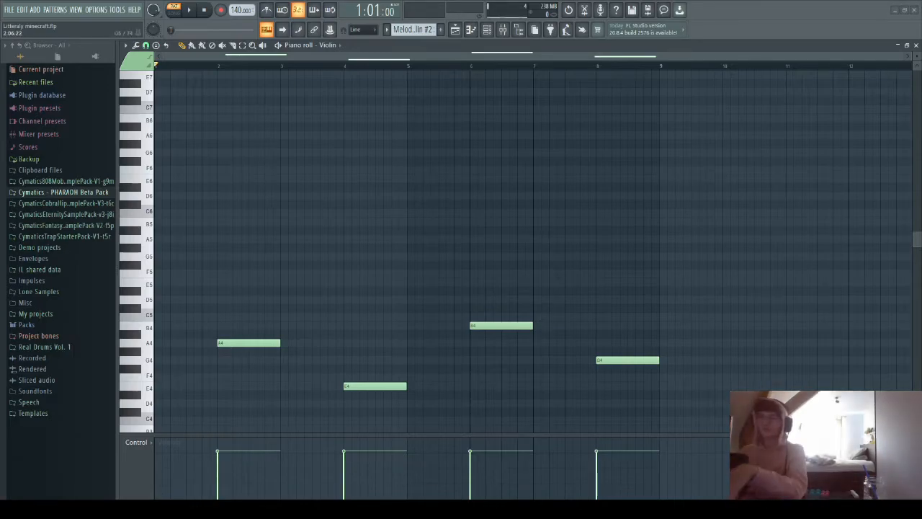
key("space")
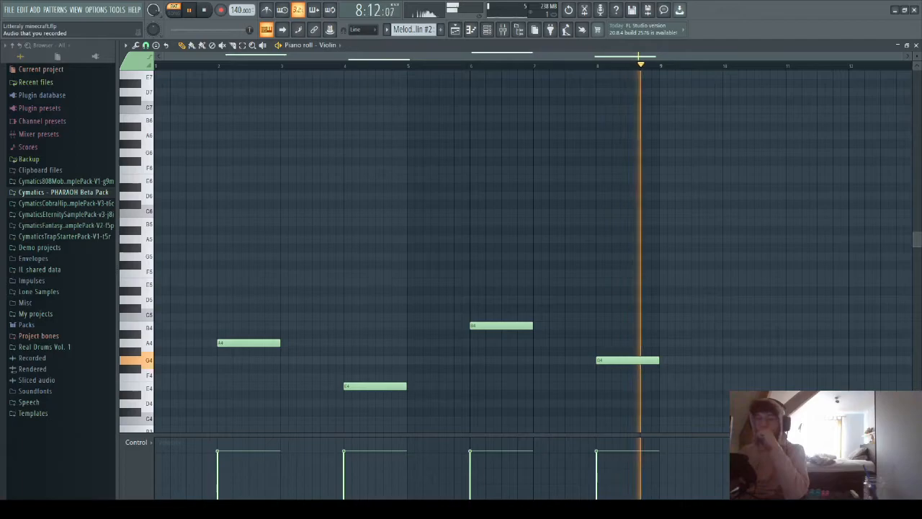
key("space")
left_click(916, 44)
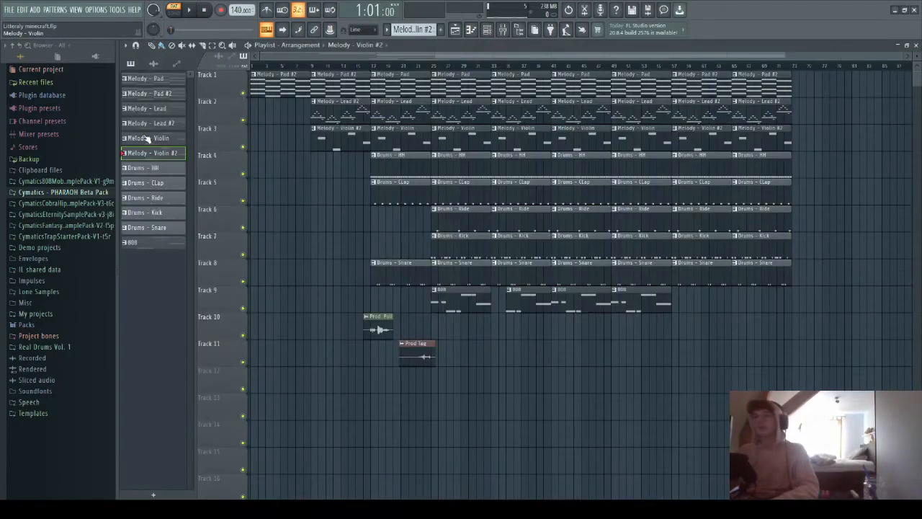
Copy the Melody - Pad #2, Lead #2 and Violin #2 clips to bar 73 and play them together.
mouse_move(317, 165)
left_mouse_down()
mouse_move(341, 88)
mouse_move(771, 106)
mouse_move(821, 98)
left_mouse_up()
left_click(800, 67)
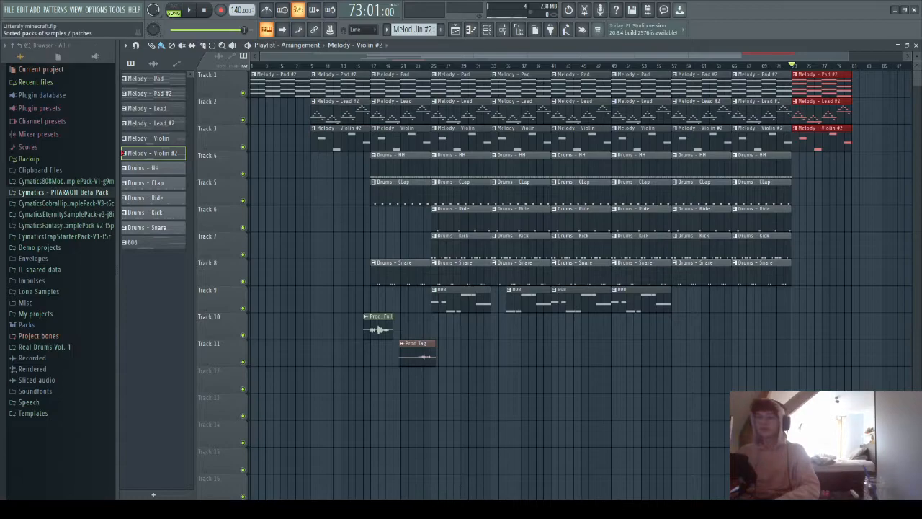
key("space")
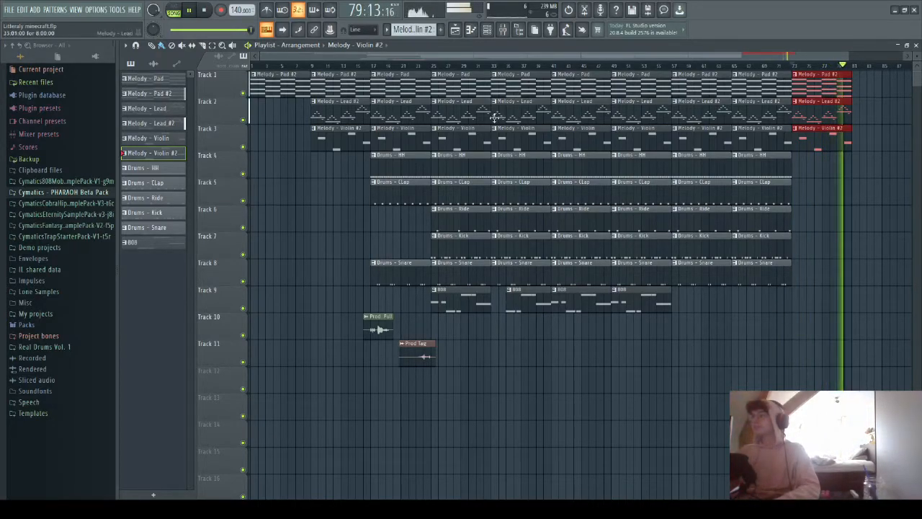
key("space")
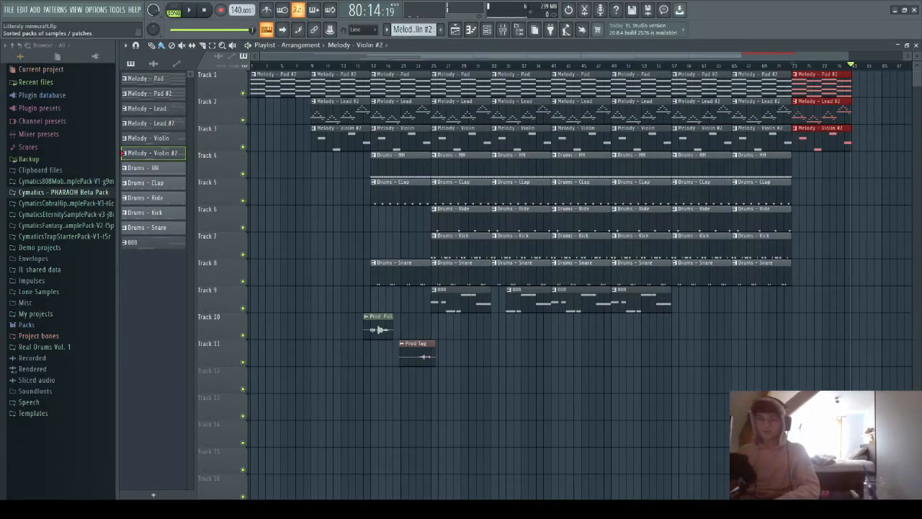
Replace the copies at bar 73 with the Melody - Pad, Lead and Violin clips and play them together.
key("Delete")
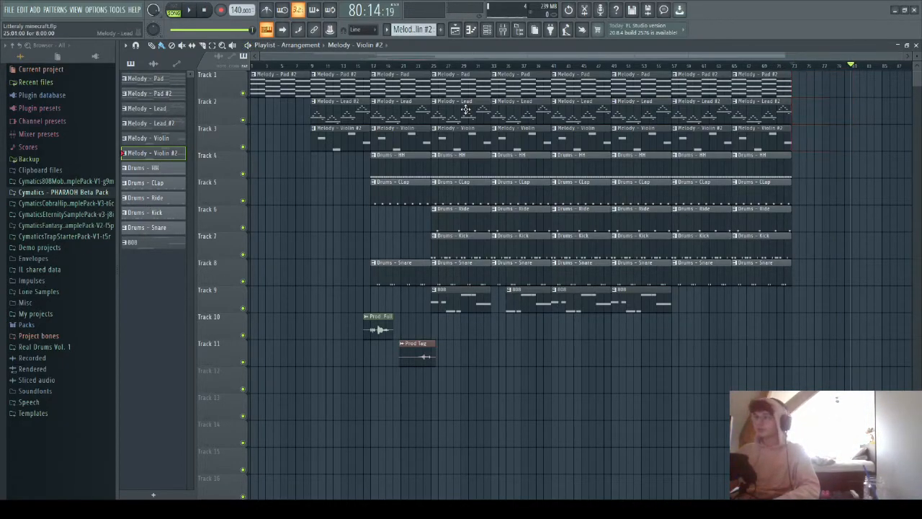
mouse_move(423, 135)
left_mouse_down()
mouse_move(403, 81)
mouse_move(867, 103)
mouse_move(833, 109)
left_mouse_up()
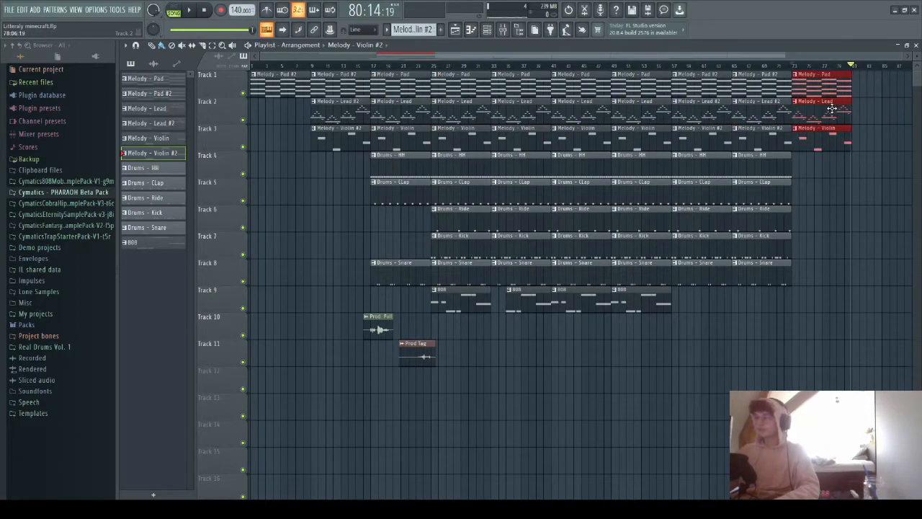
left_click(861, 93, "ctrl")
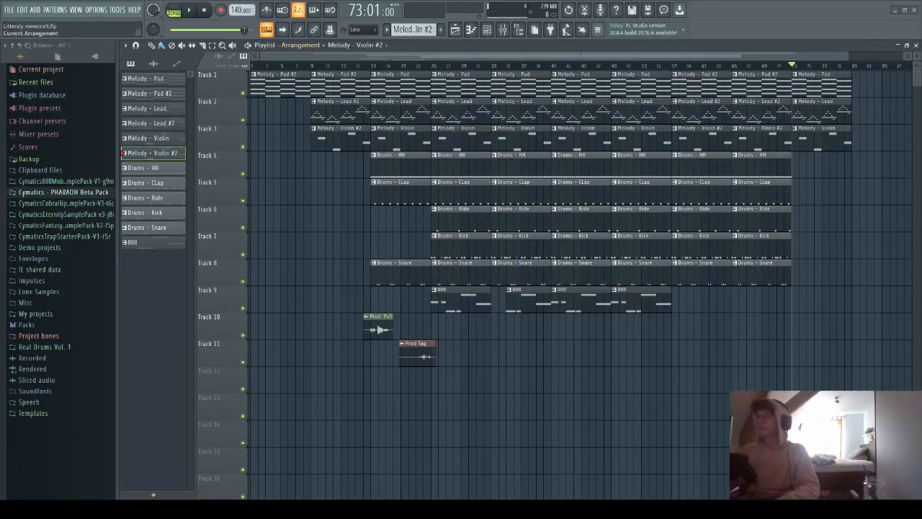
key("space")
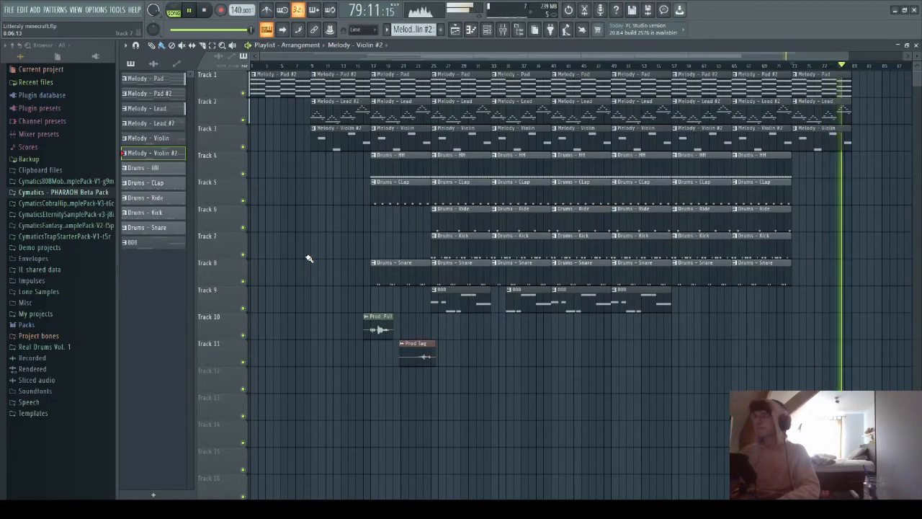
left_click(249, 45)
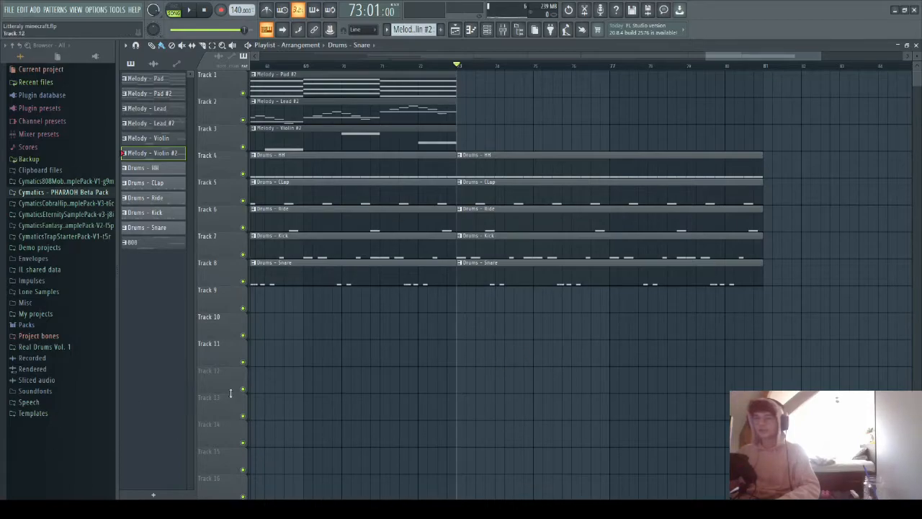
Look over the drum clips around bar 73 and check the Drums - Snare notes in the piano roll, closing it again.
scroll(501, 371, "left", 5)
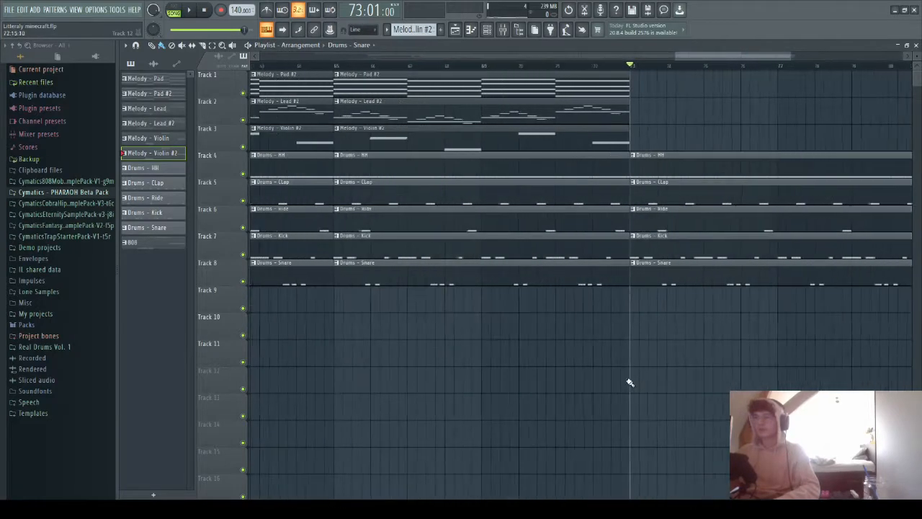
left_click_drag(739, 57, 778, 59)
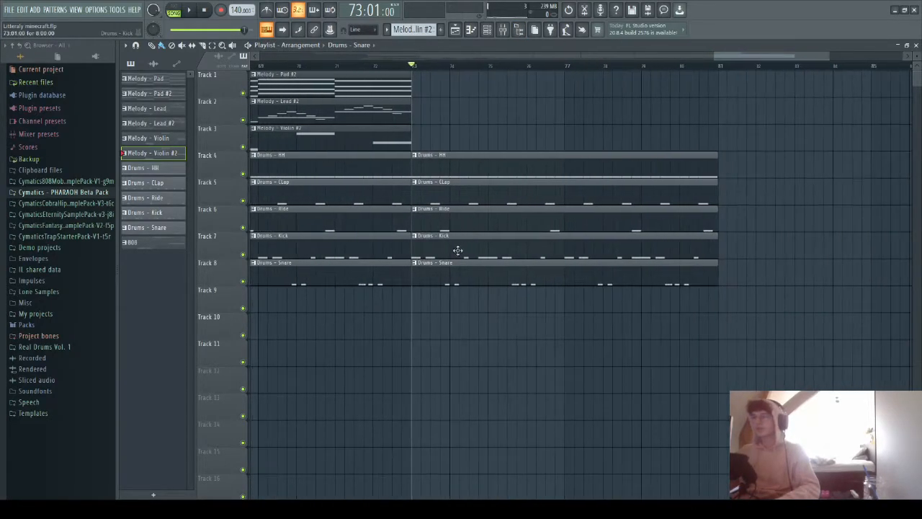
scroll(473, 352, "up", 2)
scroll(642, 360, "down", 5)
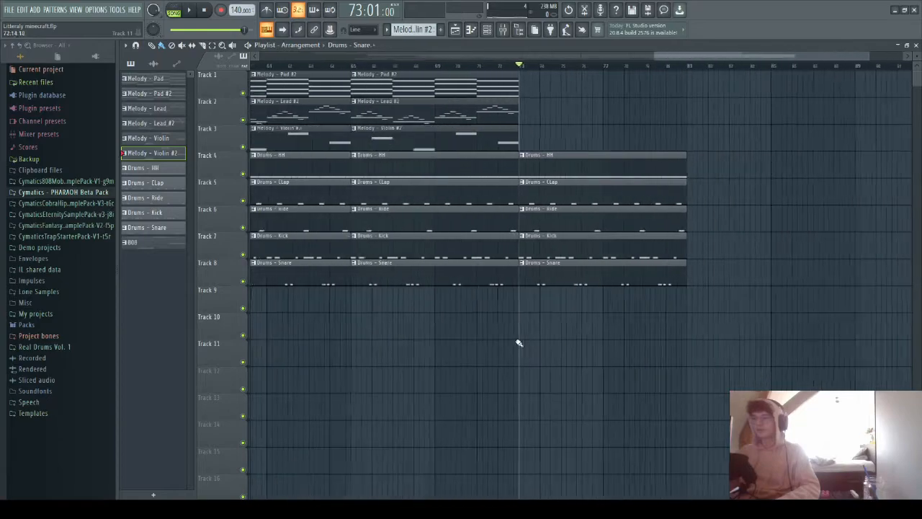
scroll(787, 364, "up", 4)
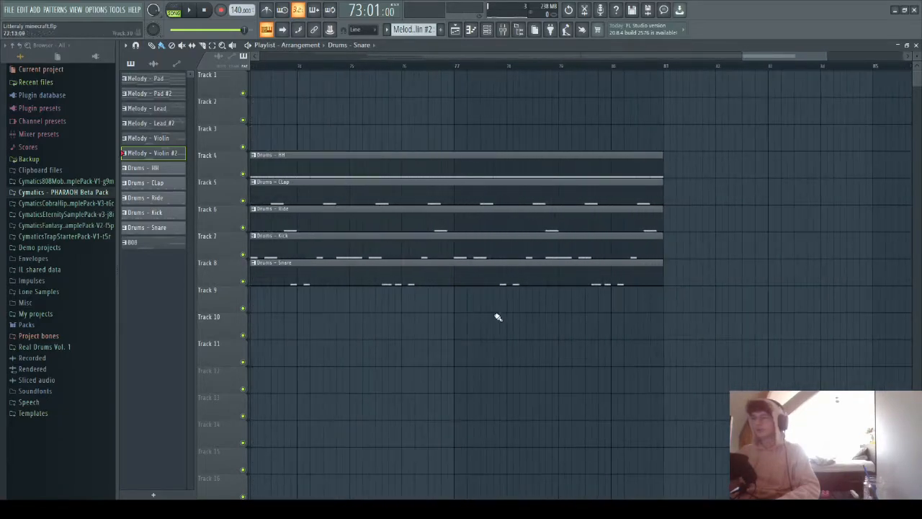
left_click_drag(749, 56, 732, 56)
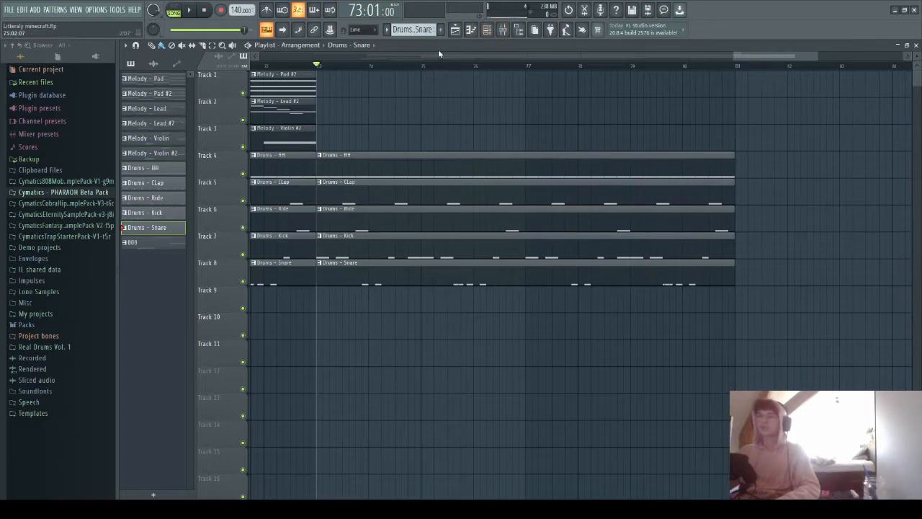
left_click(473, 34)
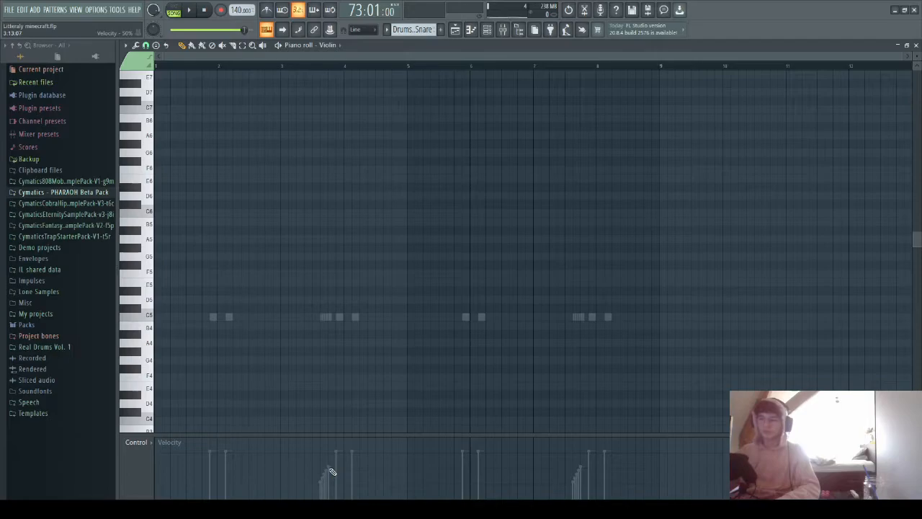
left_click(915, 45)
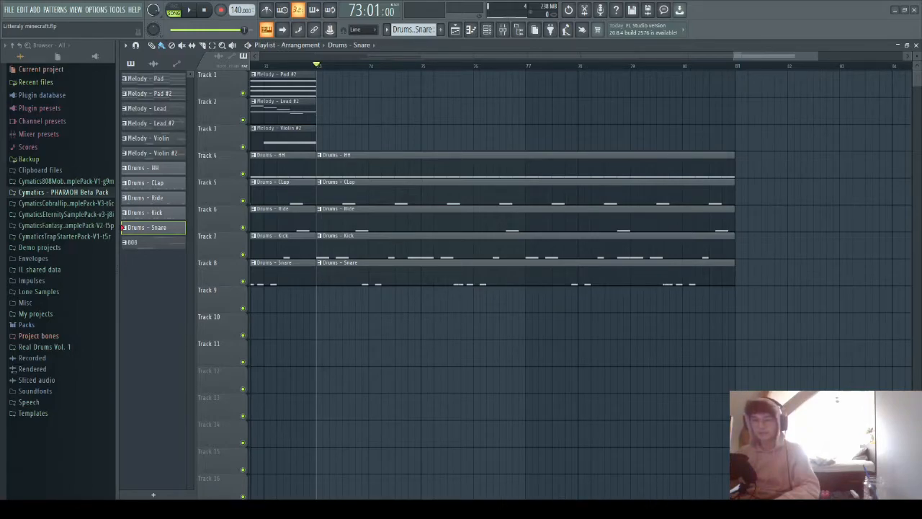
Play the five drum clips from bar 73, stop playback and delete those clips.
key("space")
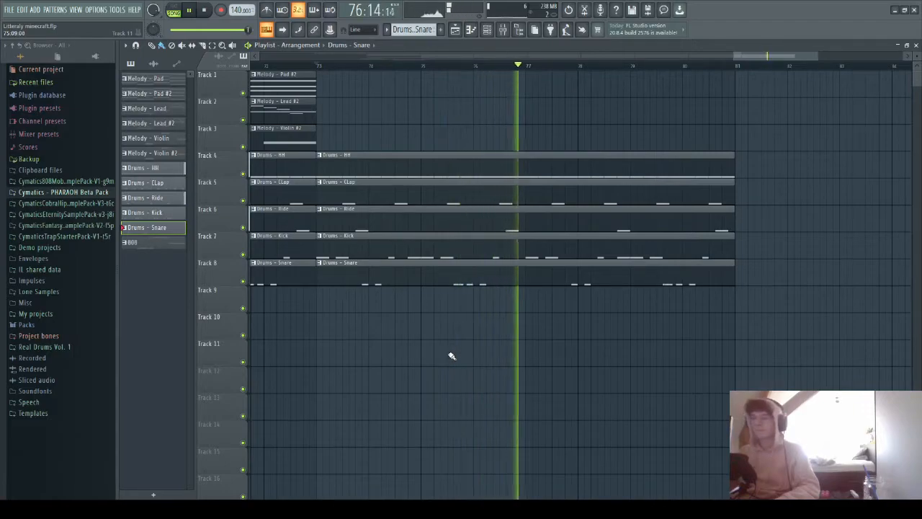
scroll(462, 364, "down", 4, "ctrl")
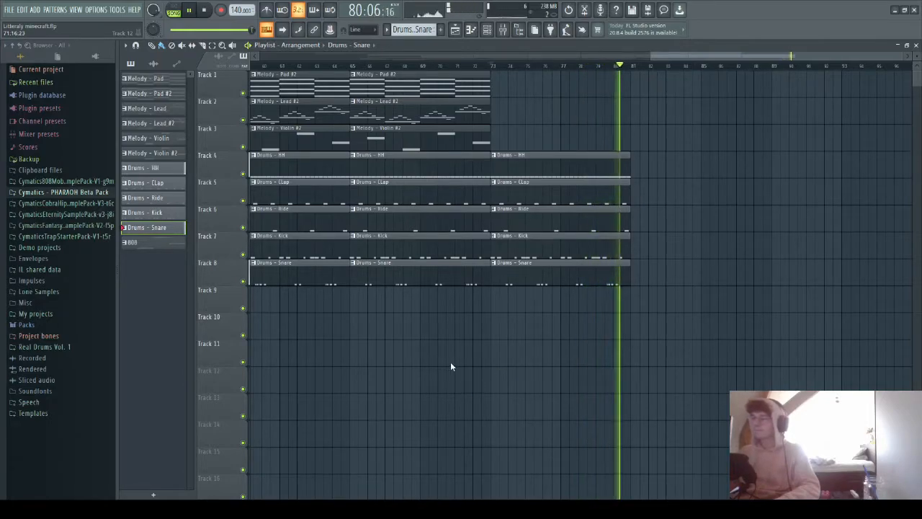
key("space")
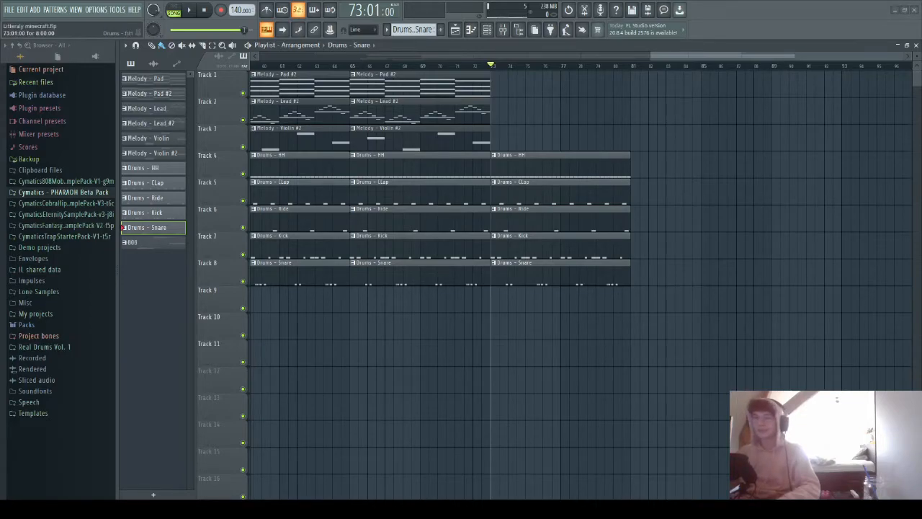
right_click(517, 168)
mouse_move(507, 66)
left_mouse_down()
mouse_move(69, 111)
mouse_move(298, 146)
left_mouse_up()
scroll(298, 146, "down", 4)
Open the 808 pattern in the piano roll and browse the 808 folder under Lone Samples, collapsing it again.
left_click(153, 243)
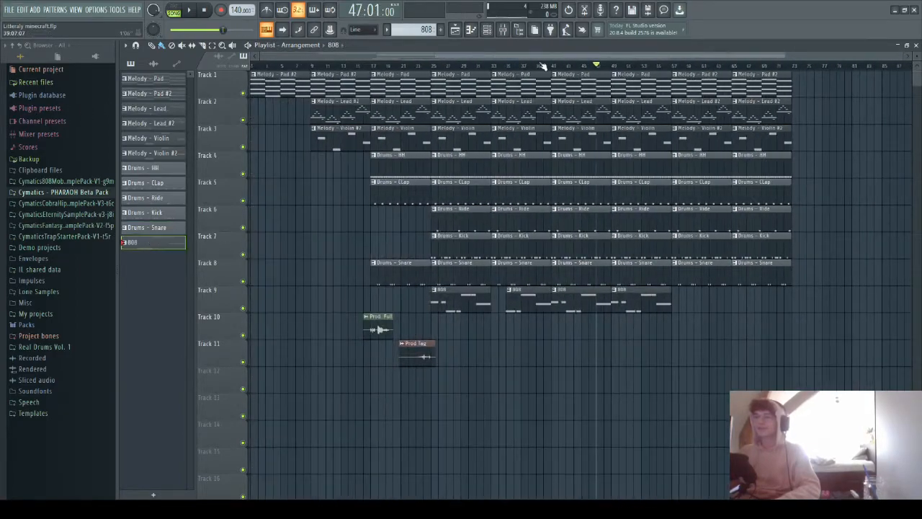
left_click(474, 31)
left_click(49, 313)
left_click(47, 291)
left_click(40, 303)
scroll(52, 335, "down", 4)
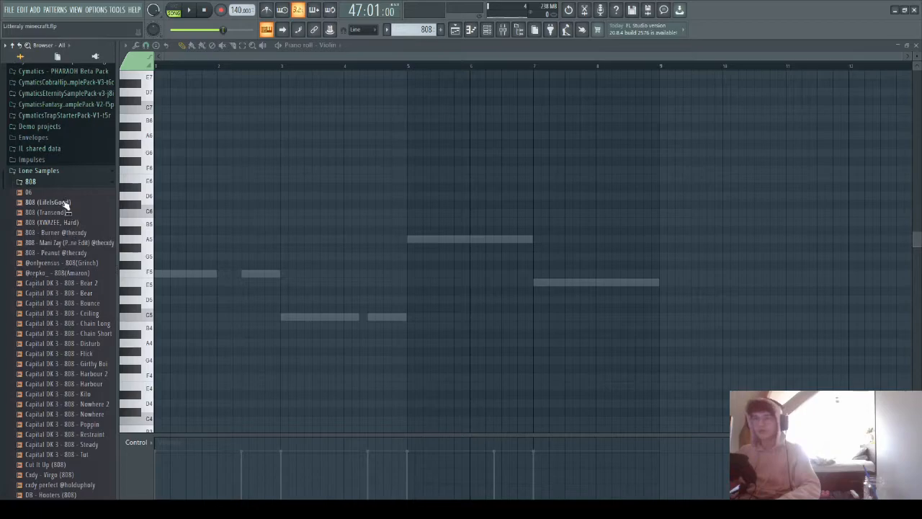
left_click(44, 171)
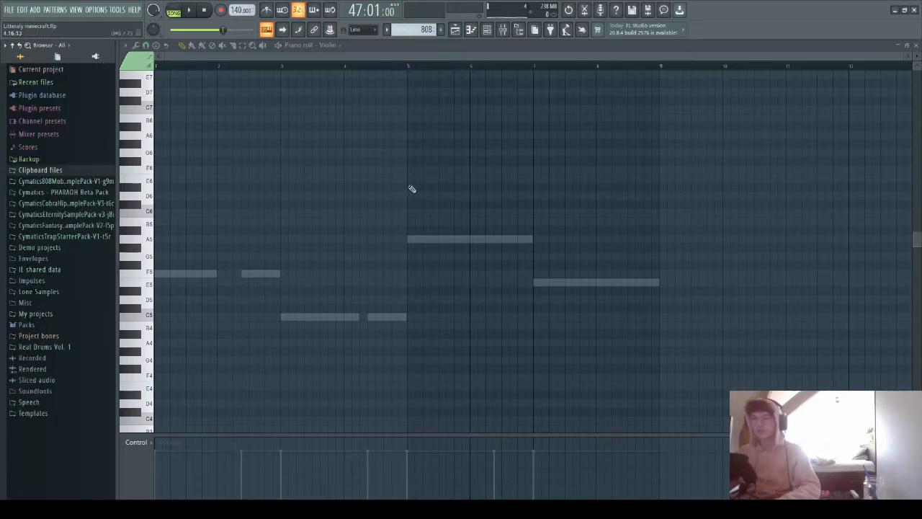
Bring up the 808 channel's notes in the piano roll and play the 808 pattern, returning to the playlist after stopping.
left_click(915, 45)
left_click(433, 66)
left_click(469, 30)
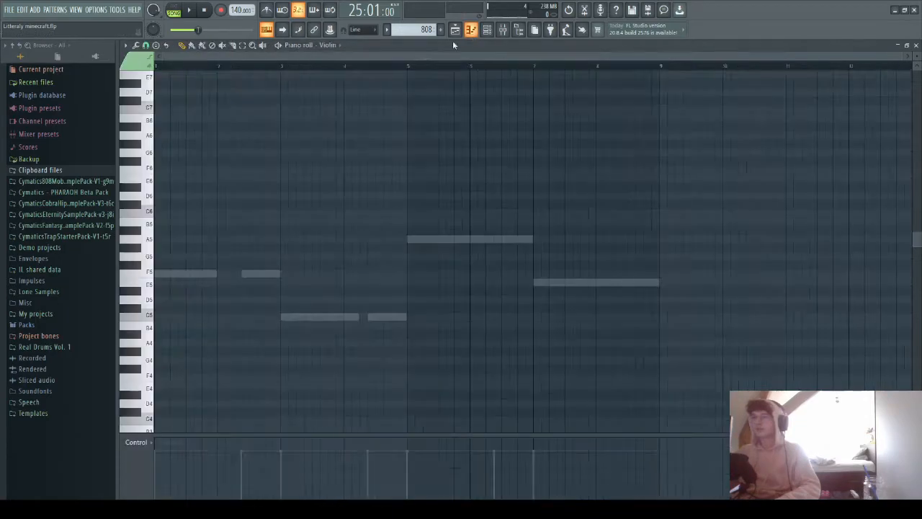
left_click(342, 170)
key("l")
key("space")
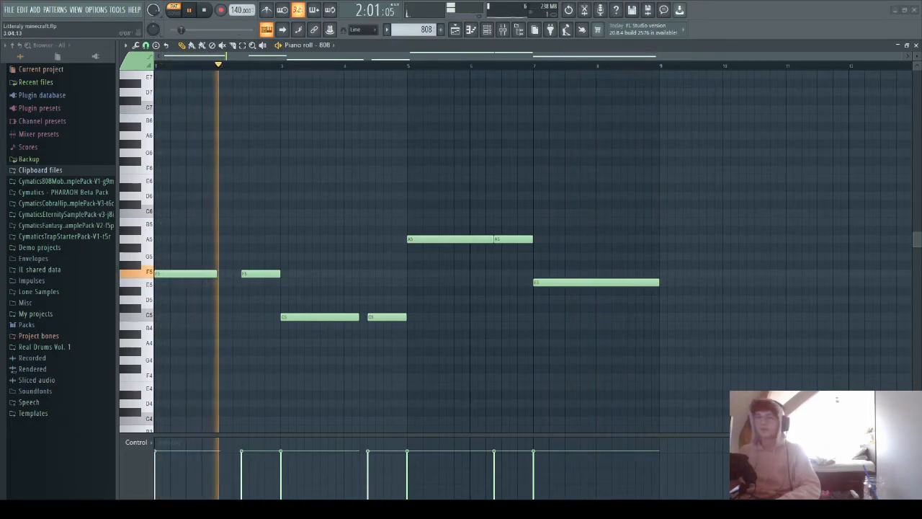
key("space")
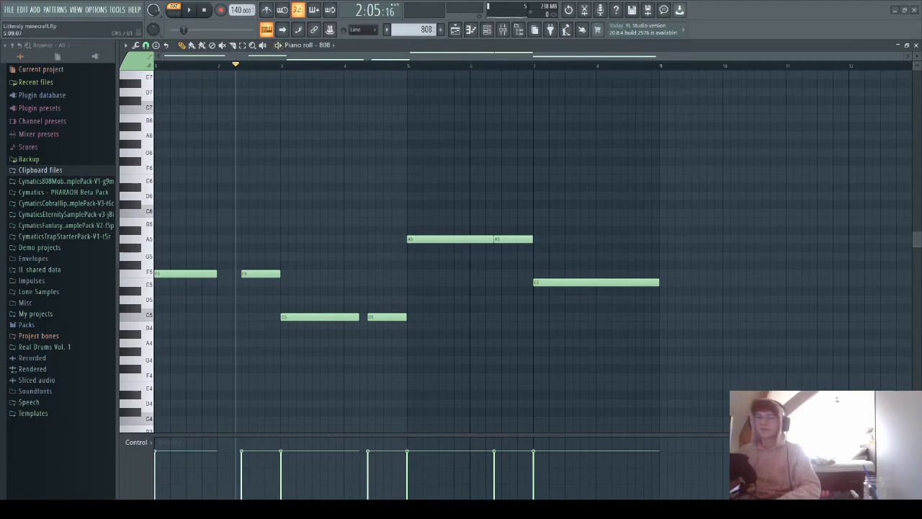
left_click(916, 45)
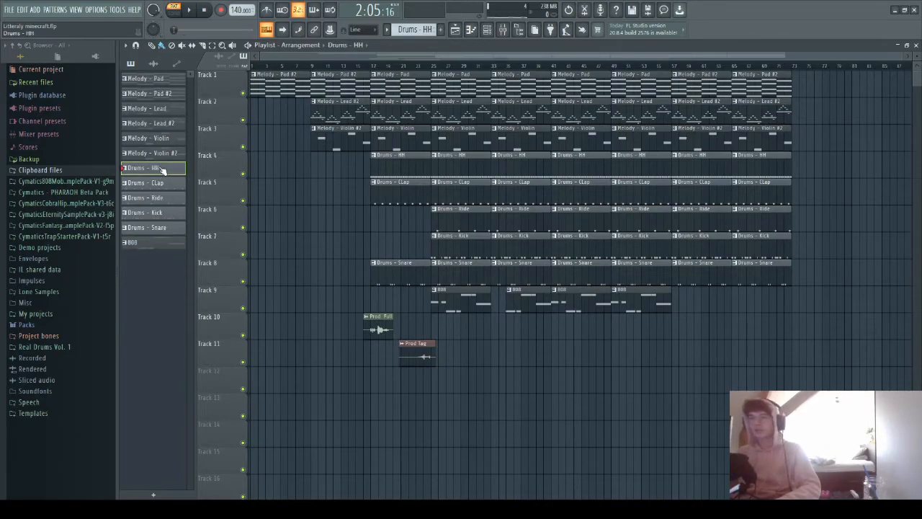
Place the Drums - HH through 808 patterns together at bar 73 from Track 5 down and play them from there.
left_click(154, 243, "shift")
left_click_drag(153, 244, 793, 182)
left_click_drag(666, 57, 886, 60)
left_click(633, 174)
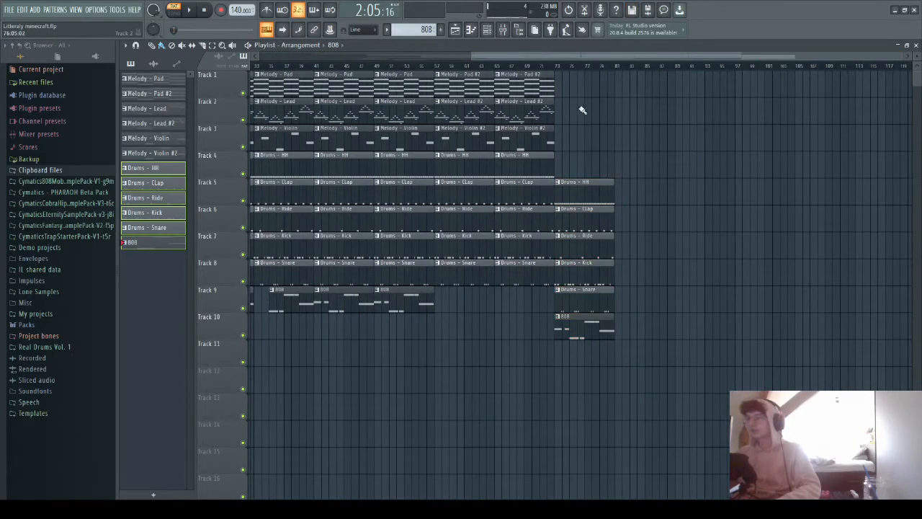
left_click(556, 67)
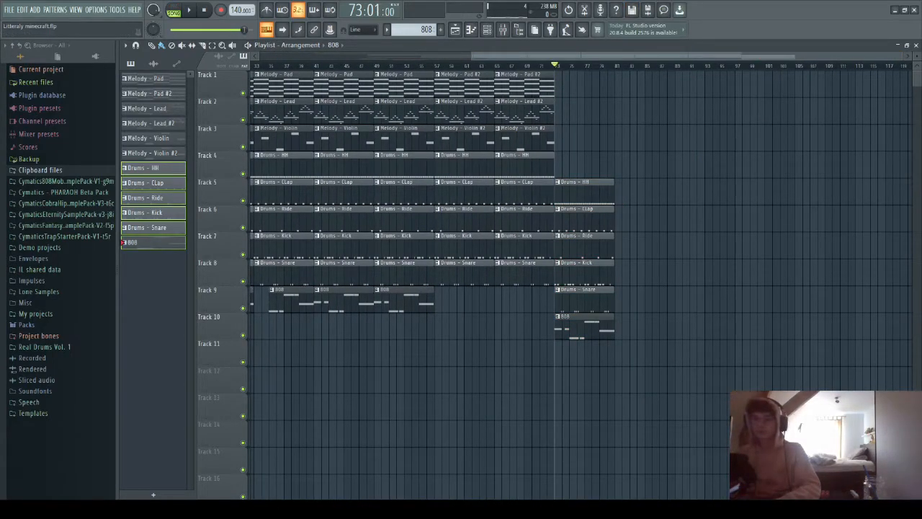
key("space")
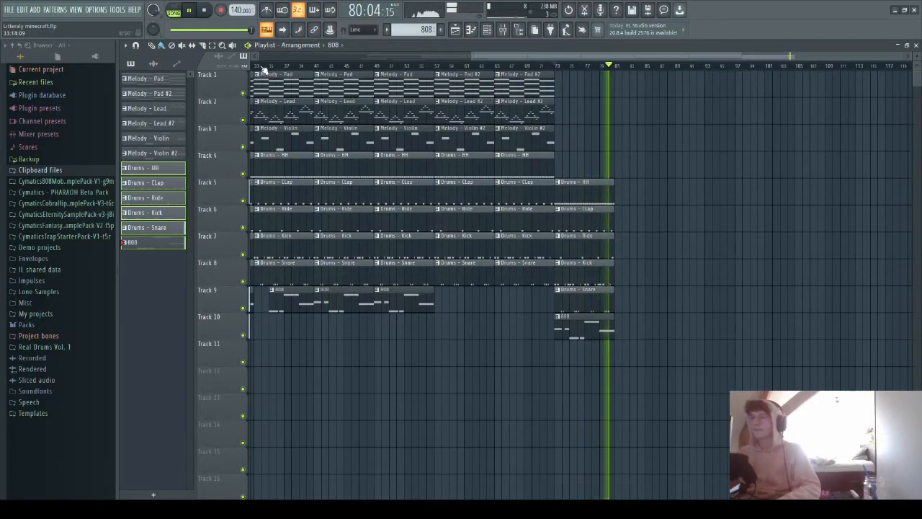
key("space")
Delete the stacked drum and 808 clips at bar 73.
right_click(575, 193)
right_click(583, 247)
right_click(584, 273)
right_click(583, 300)
right_click(584, 327)
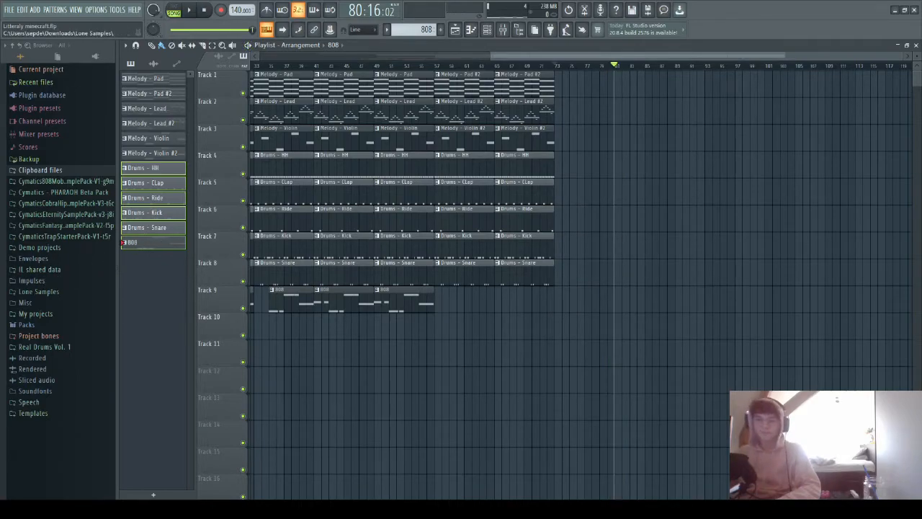
Play the whole arrangement from bar 1 in song mode and stop it partway through.
scroll(327, 263, "up", 5)
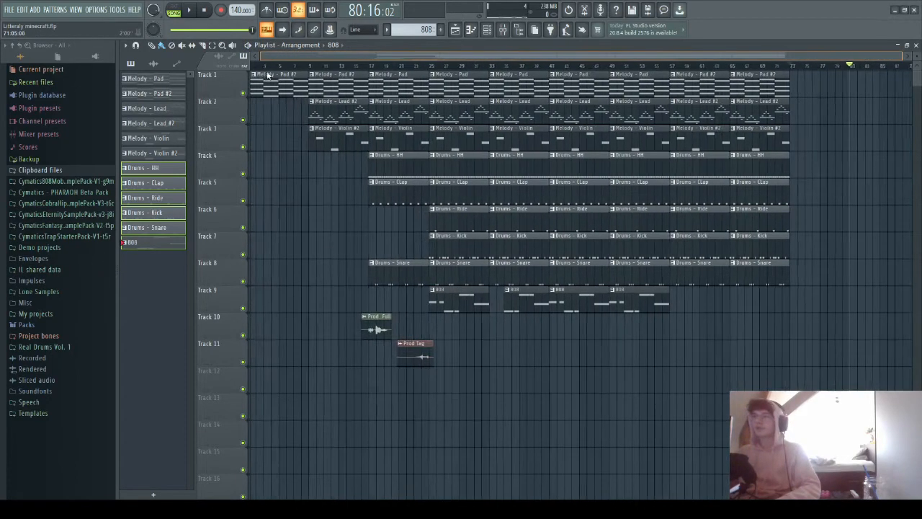
left_click(257, 68)
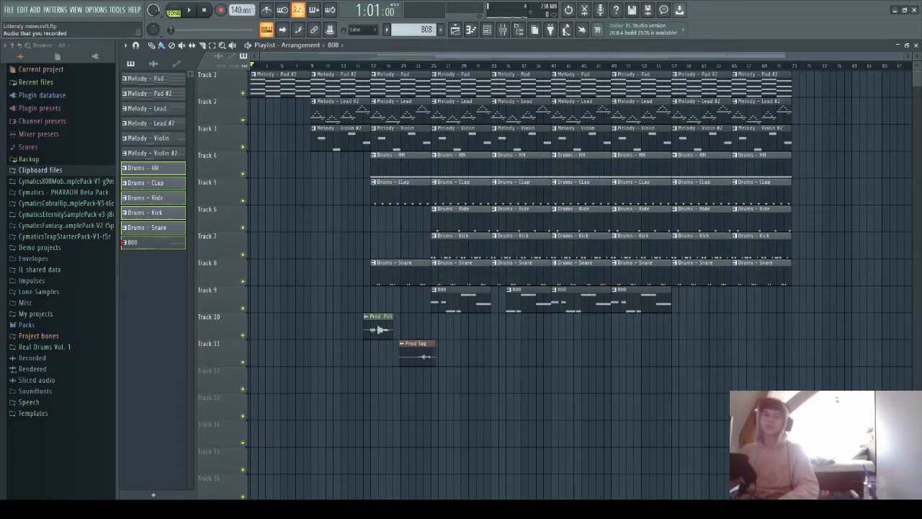
left_click(189, 10)
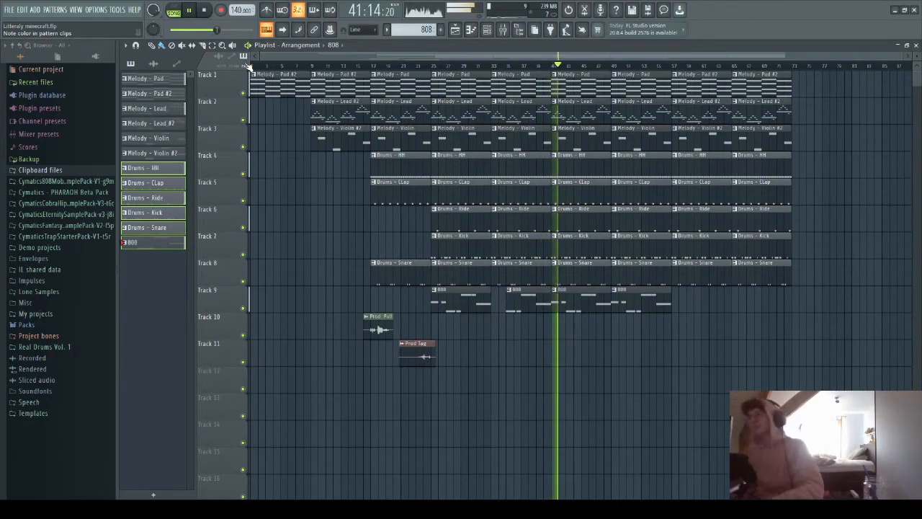
key("space")
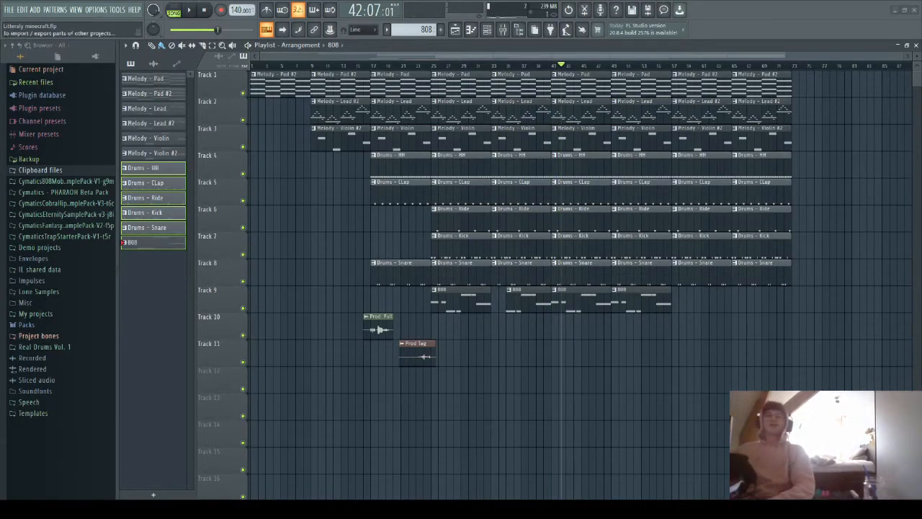
Play the arrangement briefly from around bar 57, stop it, and select the Melody - Violin #2 pattern.
left_click_drag(680, 65, 671, 67)
left_click(247, 44)
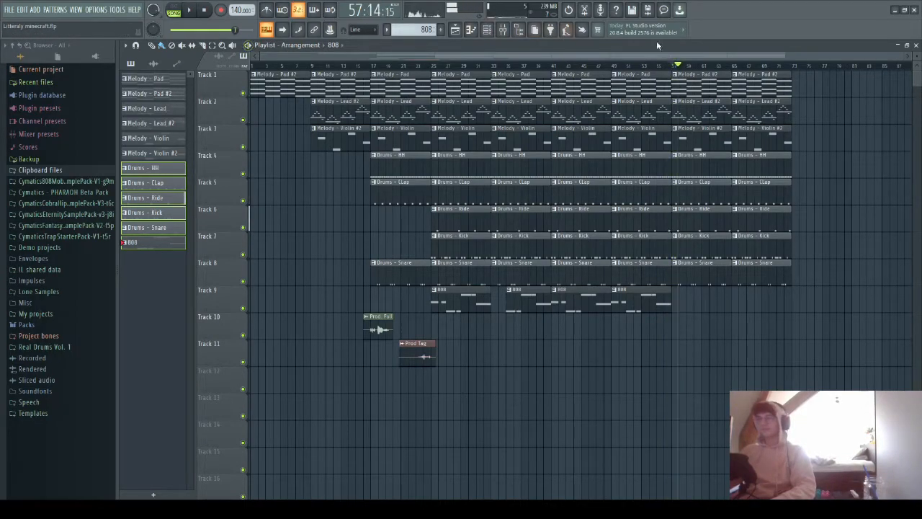
key("space")
left_click(153, 243)
left_click(153, 153)
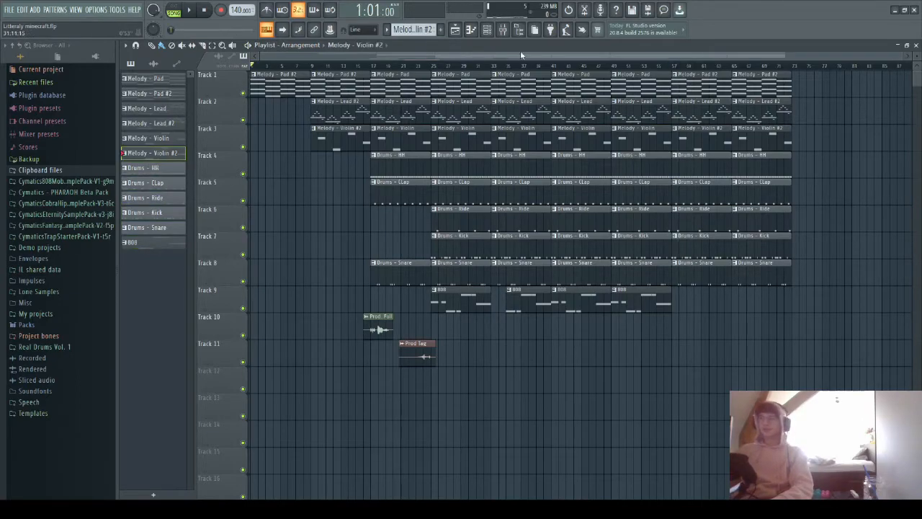
Bring up the mixer and inspect the Fruity Parametric EQ 2 on Insert 1, closing it again.
left_click(502, 30)
left_click(287, 175)
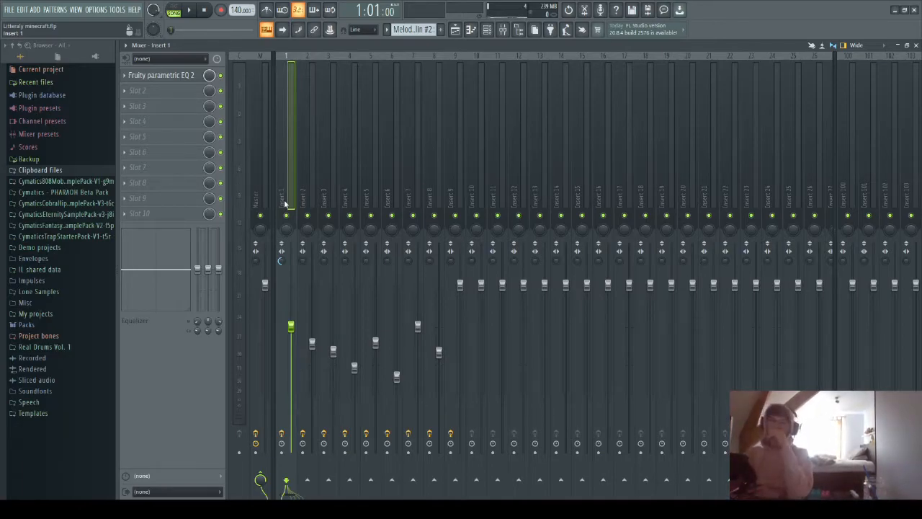
left_click(166, 77)
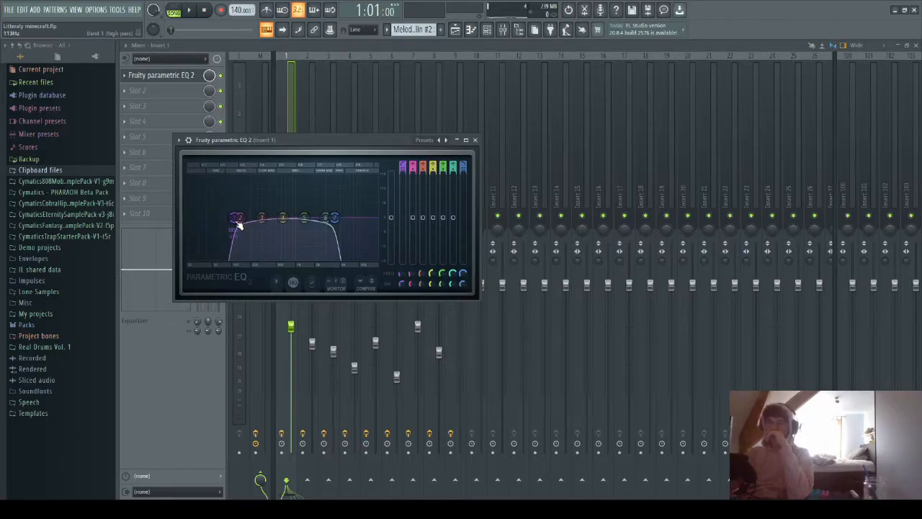
left_click(474, 140)
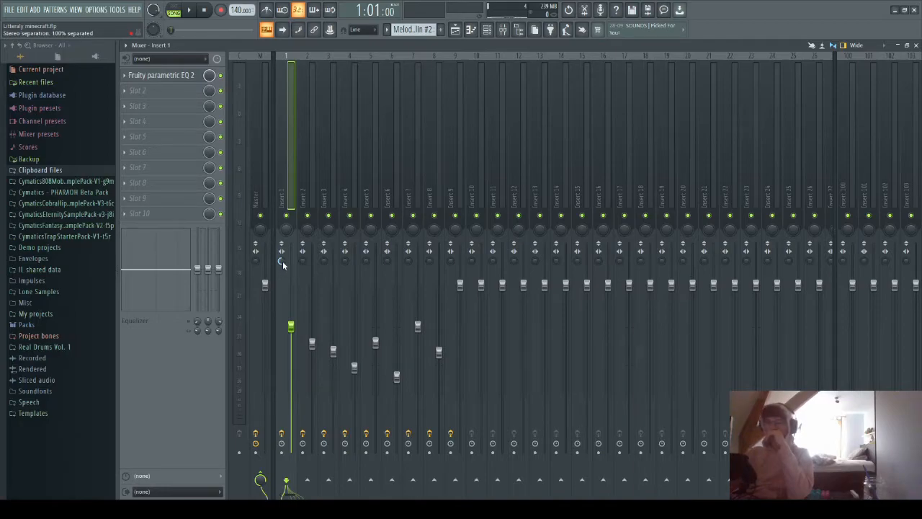
Check Insert 2's instrument in the channel rack and inspect its Fruity Reeverb 2 and Fruity Parametric EQ 2 settings.
left_click(310, 202)
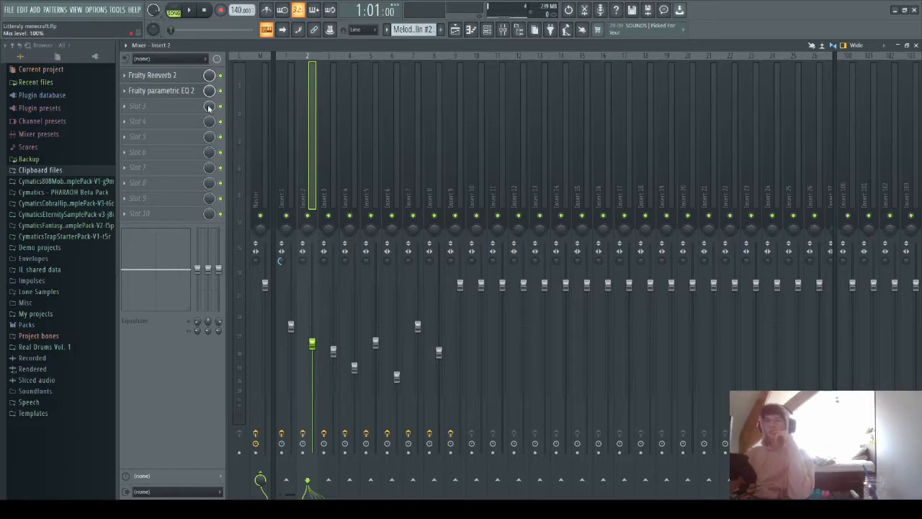
left_click(486, 29)
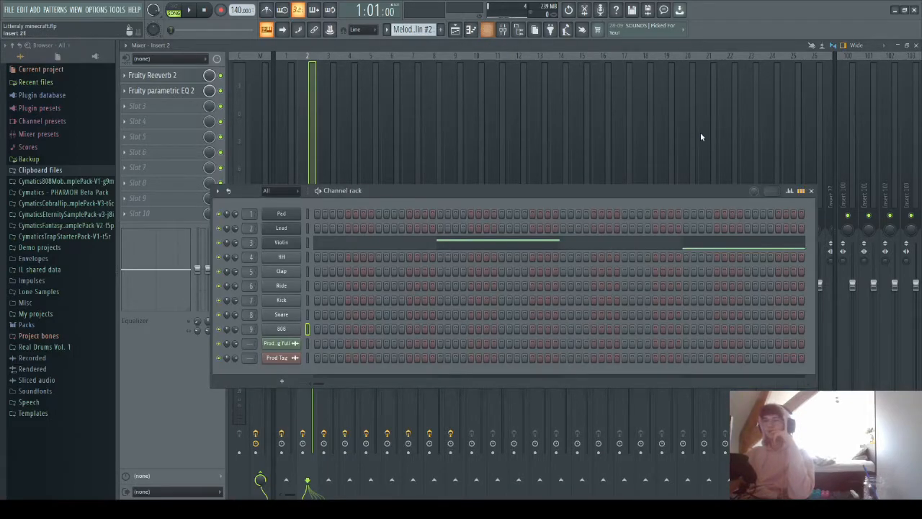
left_click(812, 192)
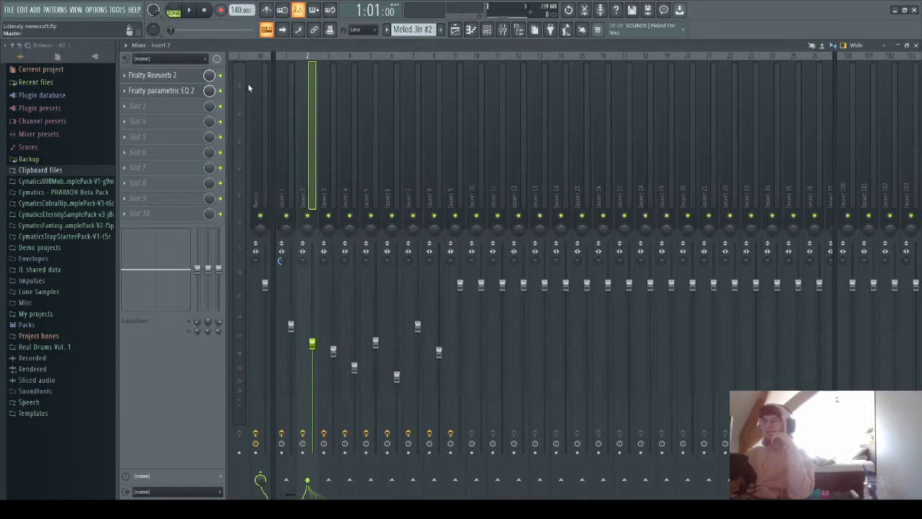
left_click(166, 76)
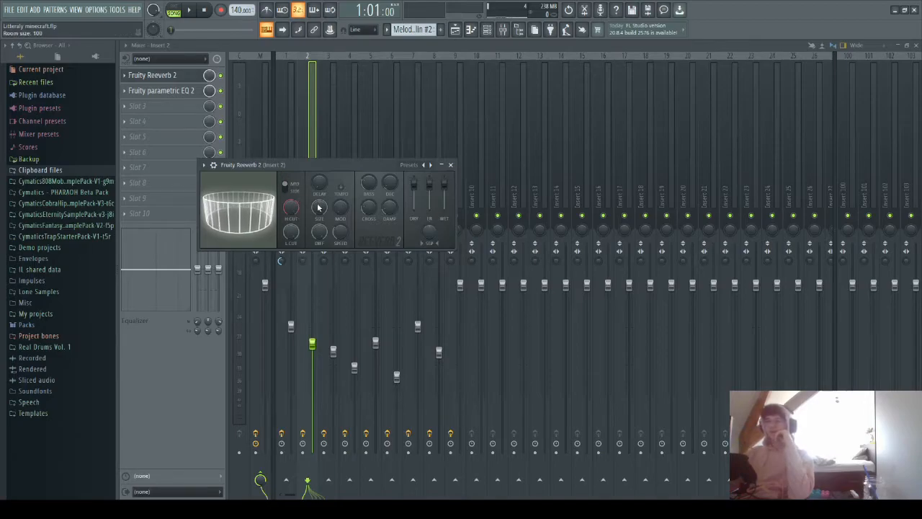
left_click(451, 165)
left_click(180, 90)
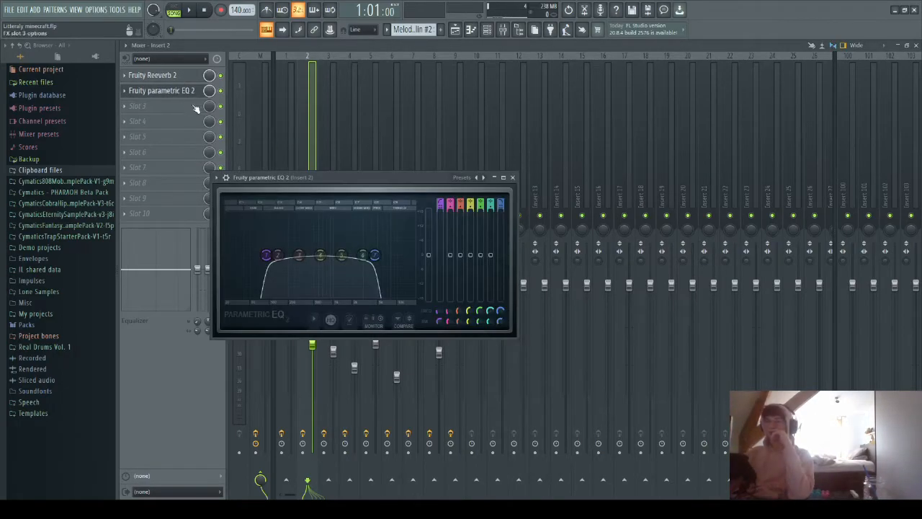
left_click_drag(264, 252, 271, 258)
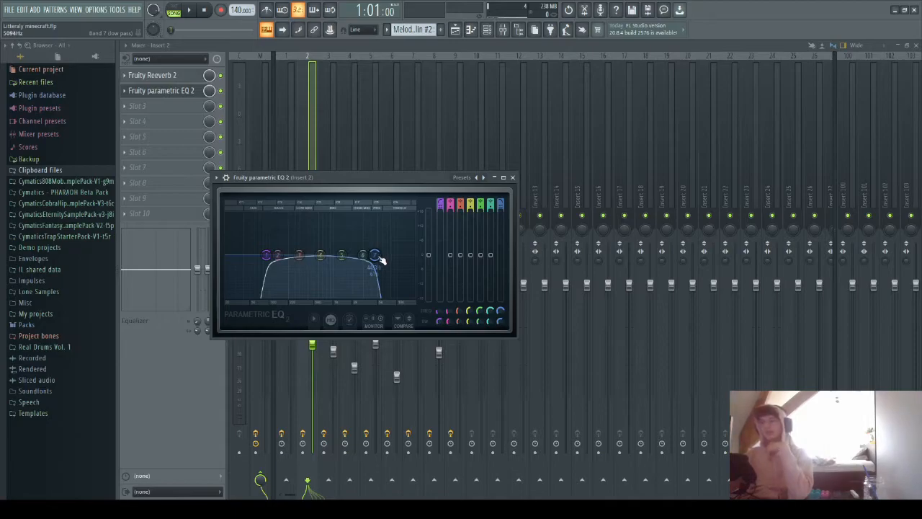
left_click(512, 177)
Inspect the Fruity Parametric EQ 2 and Fruity Reeverb 2 settings on Insert 3, closing each plugin.
left_click(324, 169)
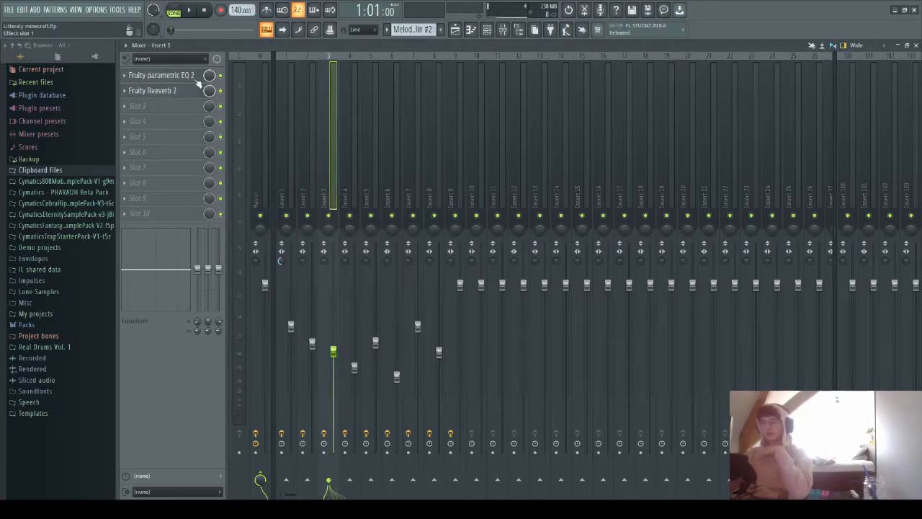
left_click(167, 74)
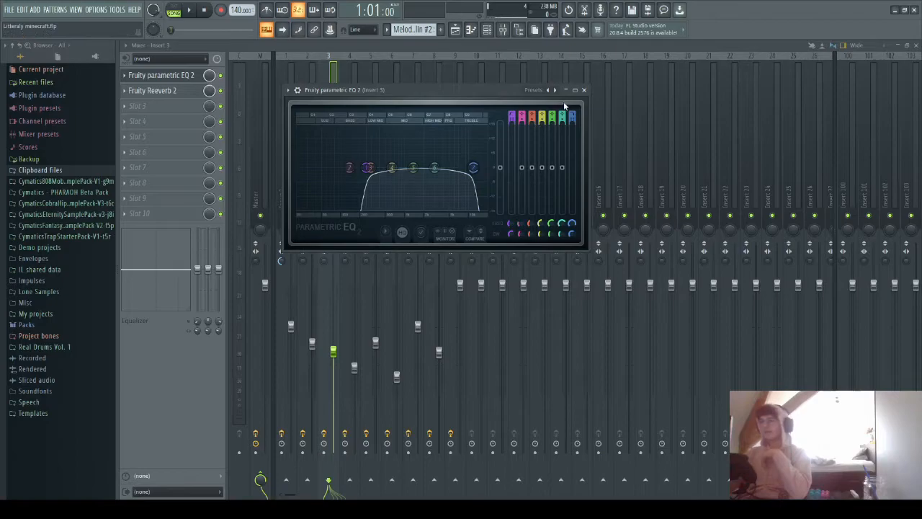
left_click(584, 91)
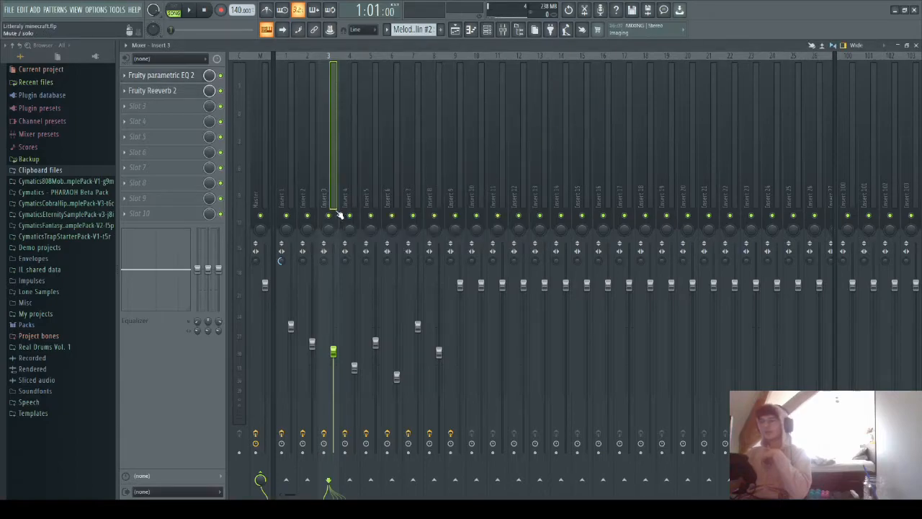
left_click(157, 92)
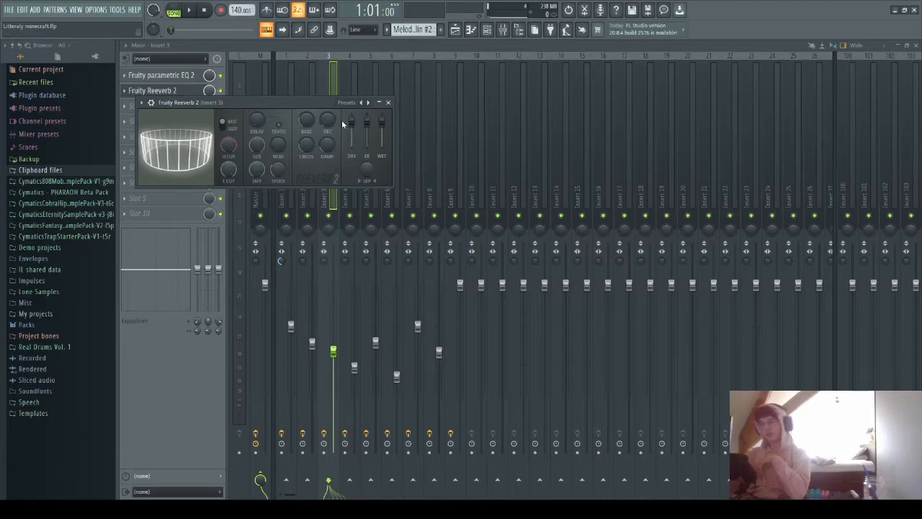
left_click(387, 103)
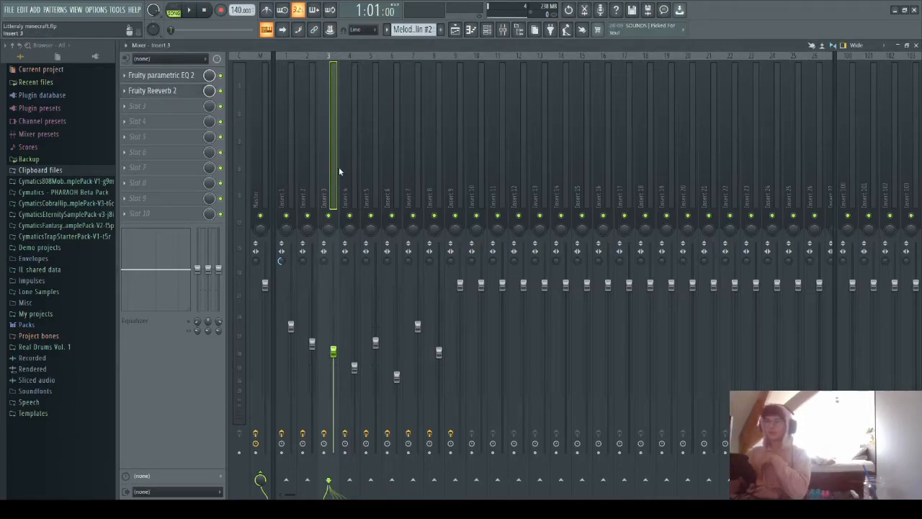
Inspect Insert 4's high-pass EQ and its Fruity Reeverb 2 settings, including the room size, closing each plugin.
left_click(348, 202)
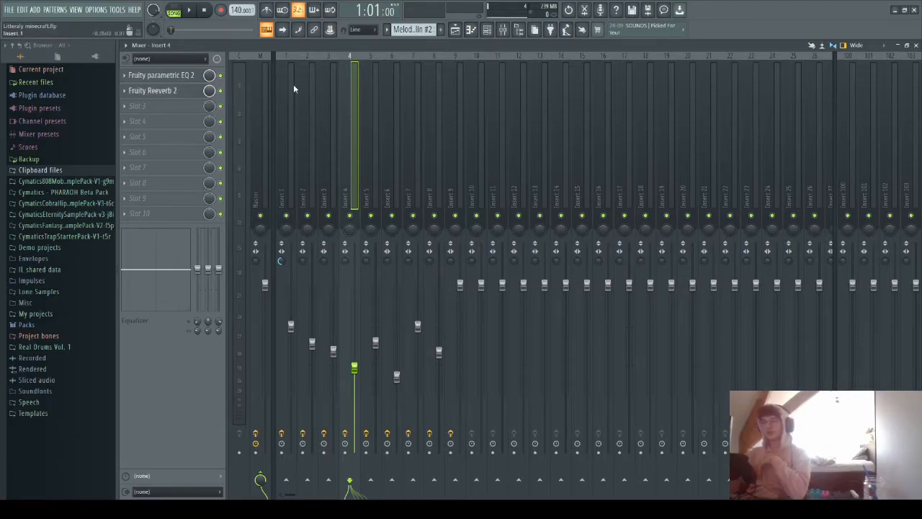
left_click(162, 75)
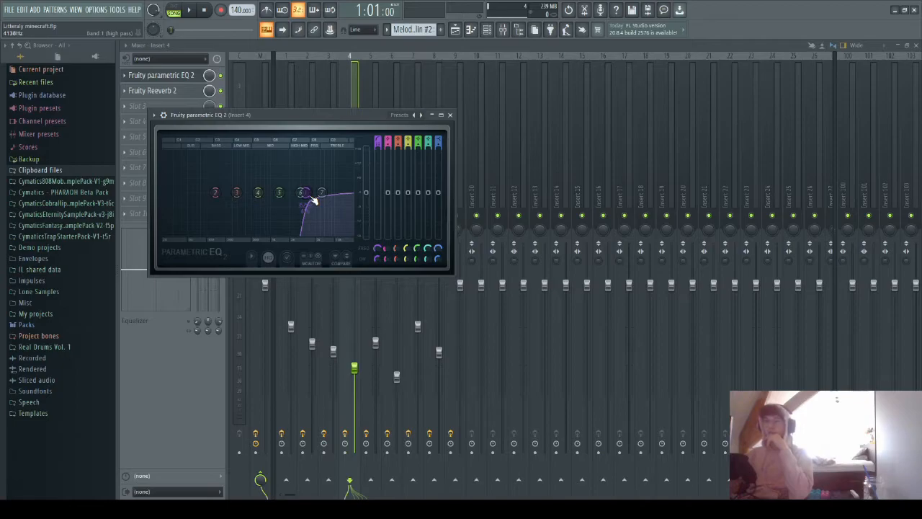
left_click(449, 115)
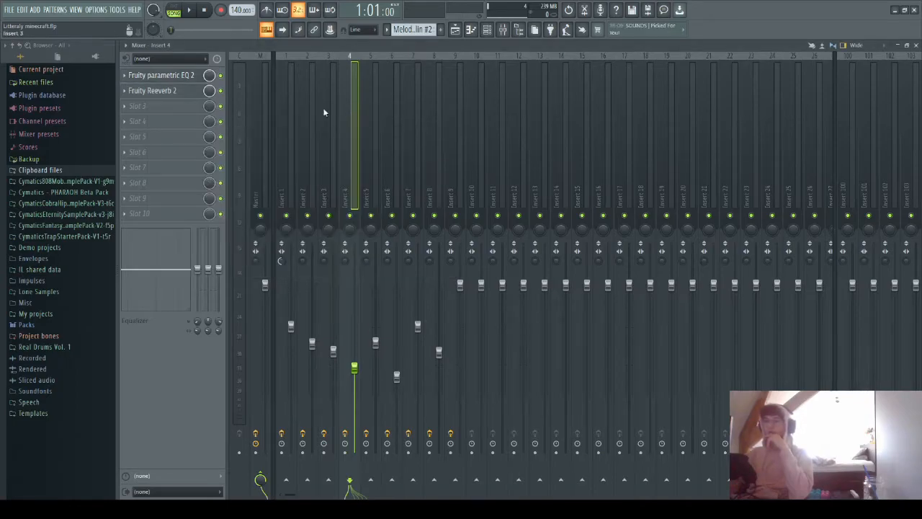
left_click(173, 94)
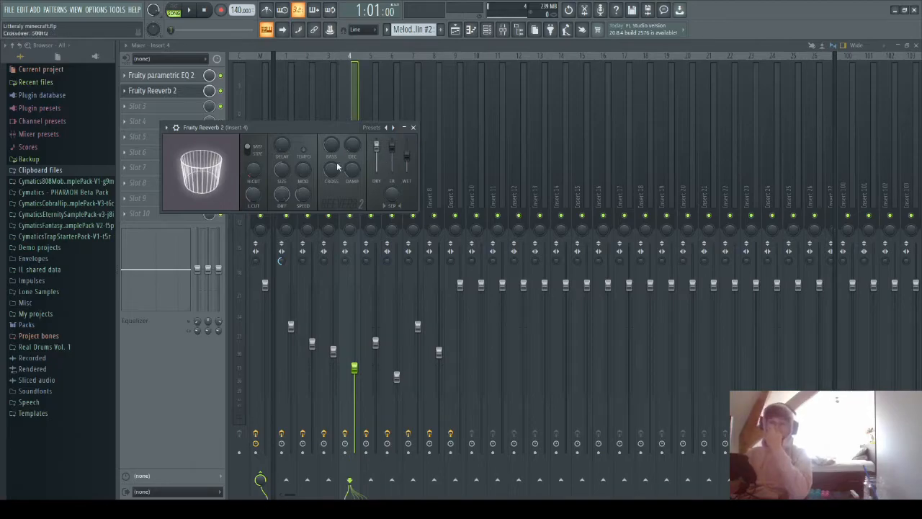
left_click_drag(282, 170, 282, 208)
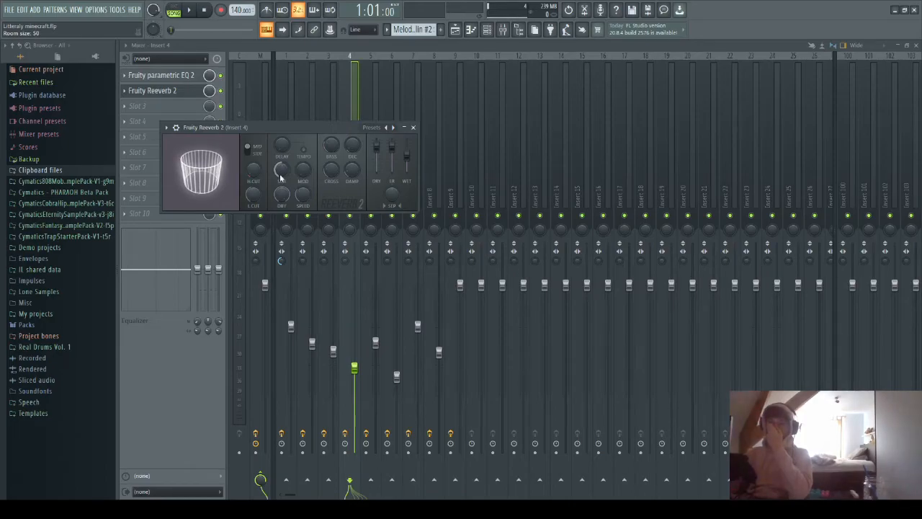
left_click(413, 127)
Check Insert 5's instrument in the channel rack and inspect its Fruity Parametric EQ 2 and Fruity Reeverb 2 settings.
left_click(374, 170)
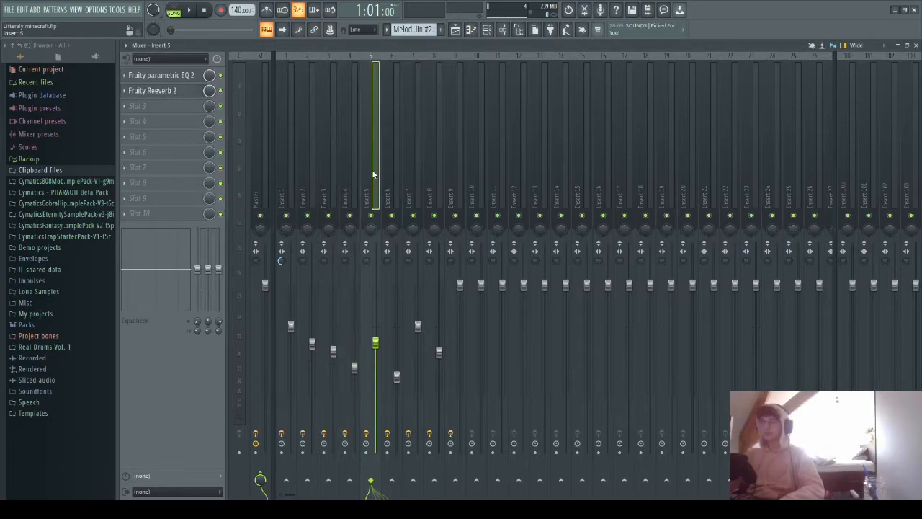
key("F6")
left_click(811, 191)
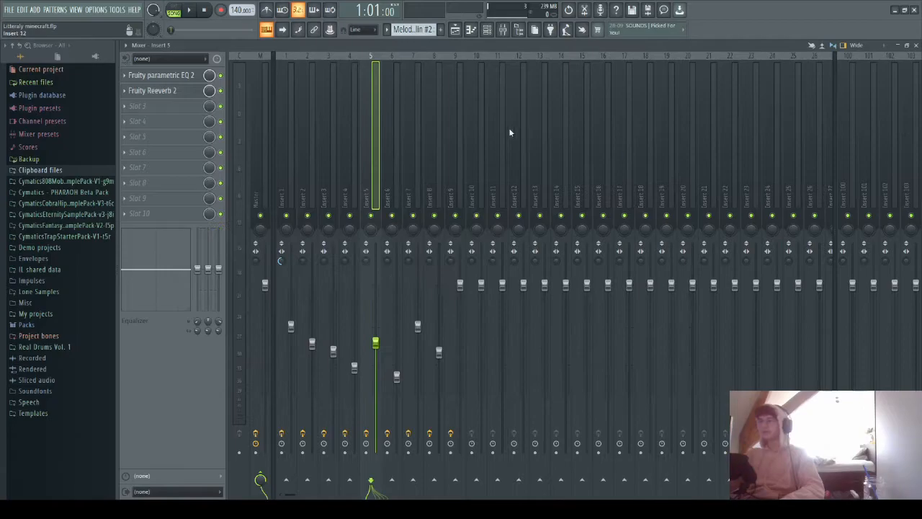
left_click(162, 75)
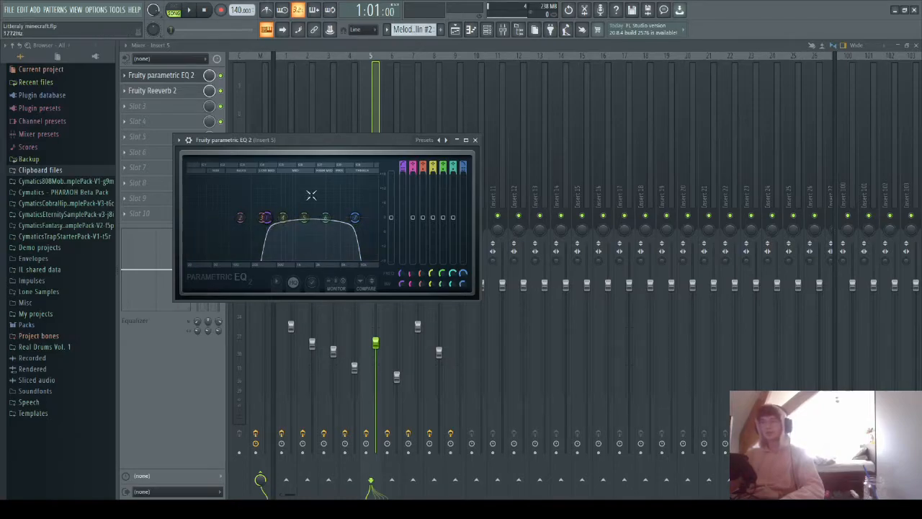
left_click(474, 140)
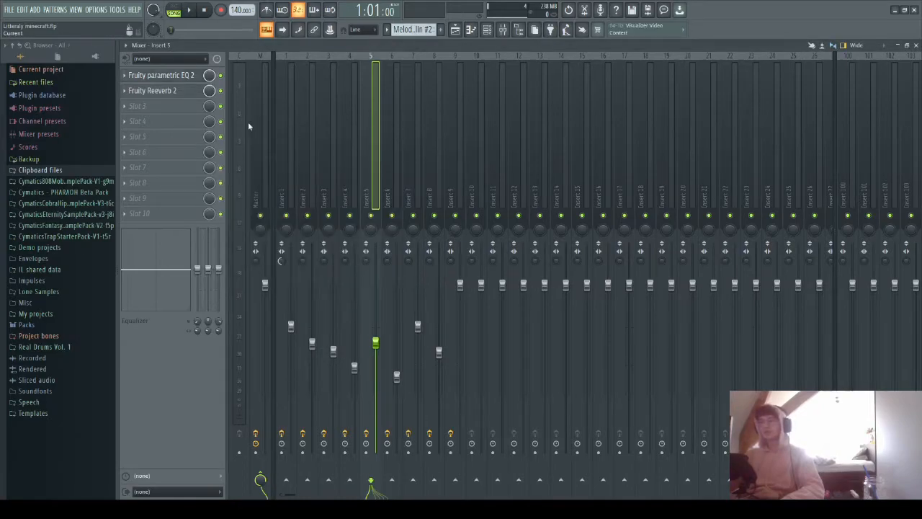
left_click(170, 91)
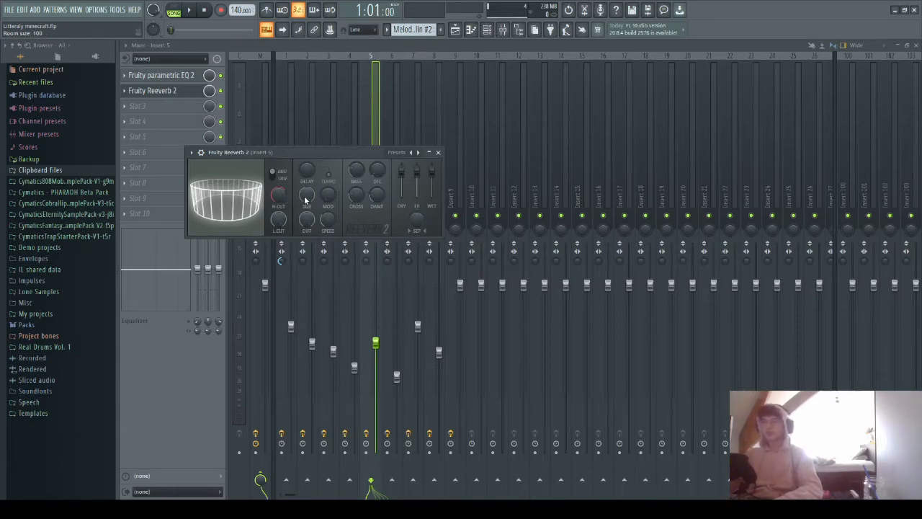
left_click(438, 152)
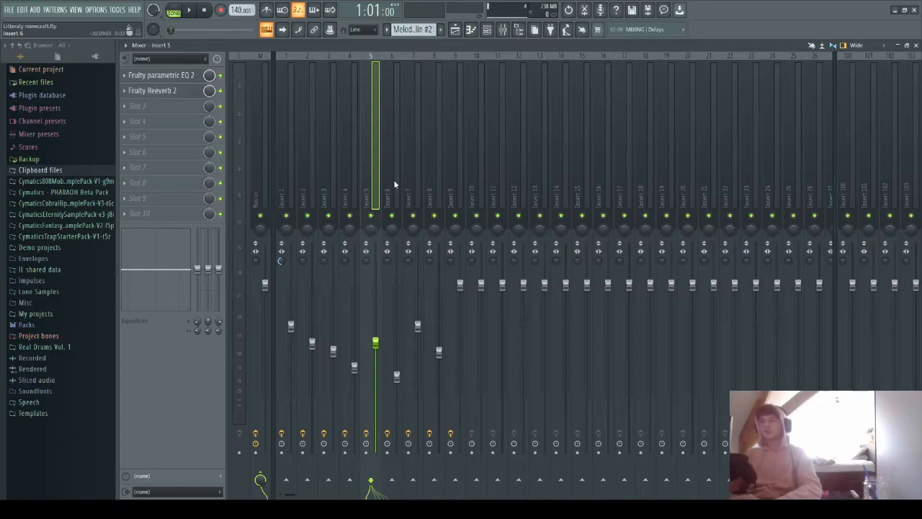
Check Insert 6's instrument in the channel rack and inspect the high-pass band of its Fruity Parametric EQ 2.
left_click(394, 185)
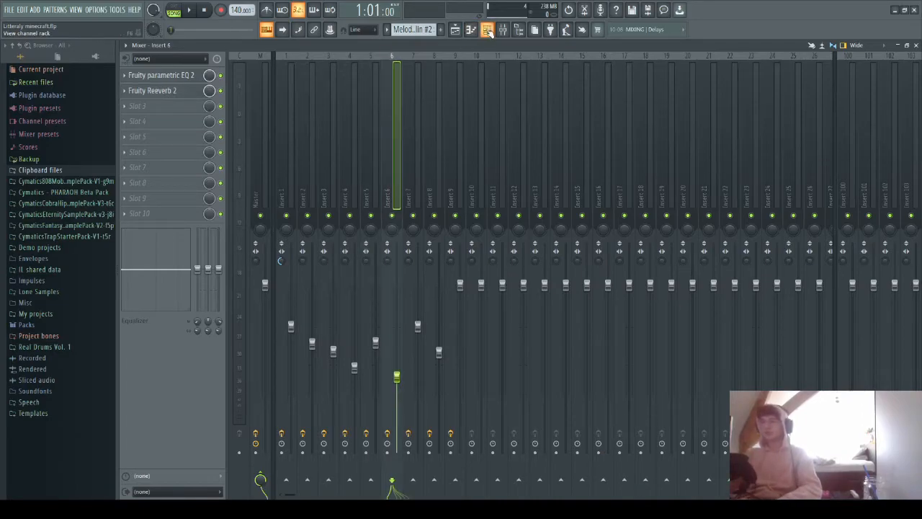
left_click(487, 29)
left_click(811, 190)
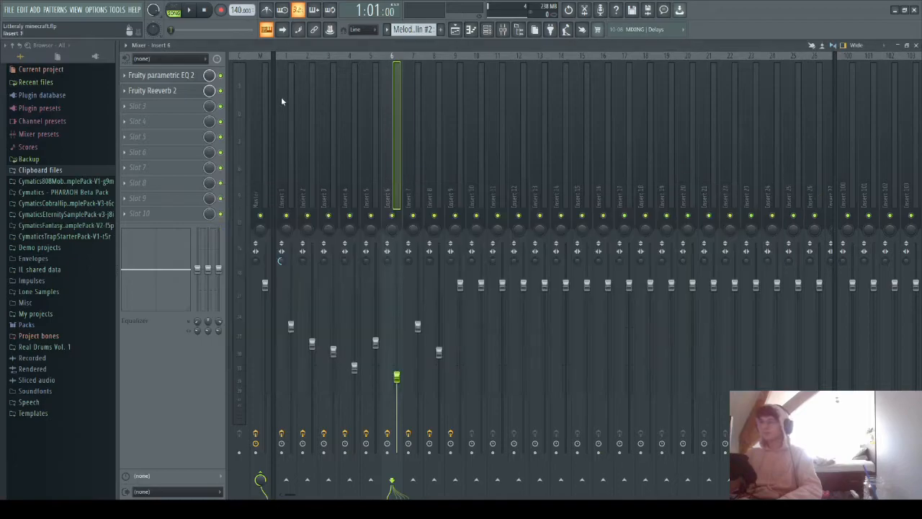
left_click(184, 76)
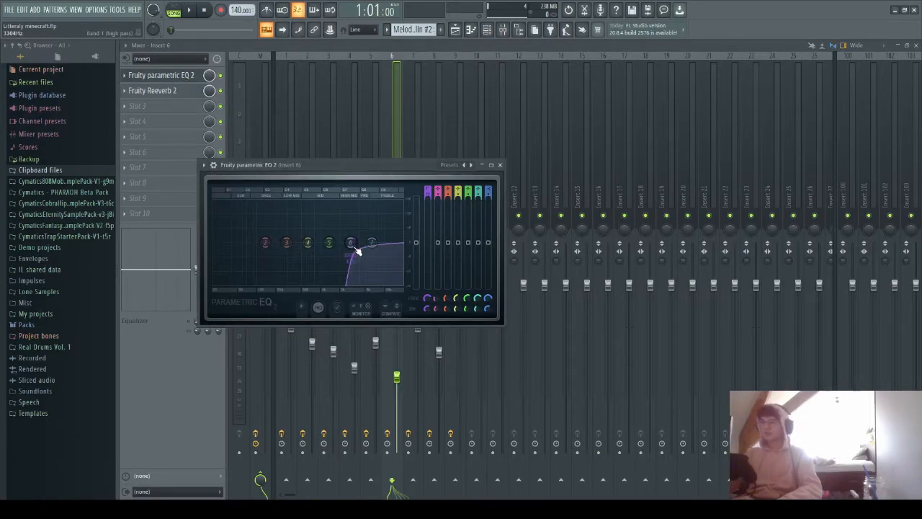
left_click(500, 164)
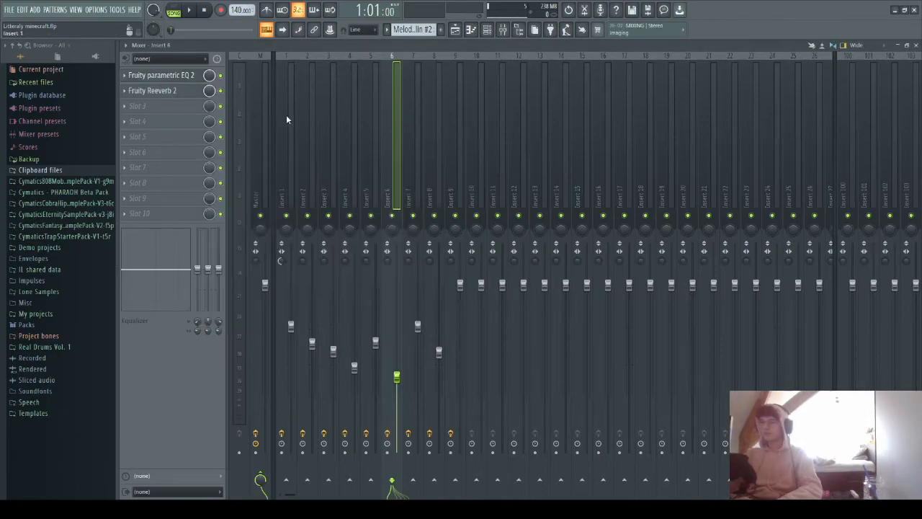
Inspect the Fruity Reeverb 2 decay and wet settings on Insert 6, then close the plugin.
left_click(173, 93)
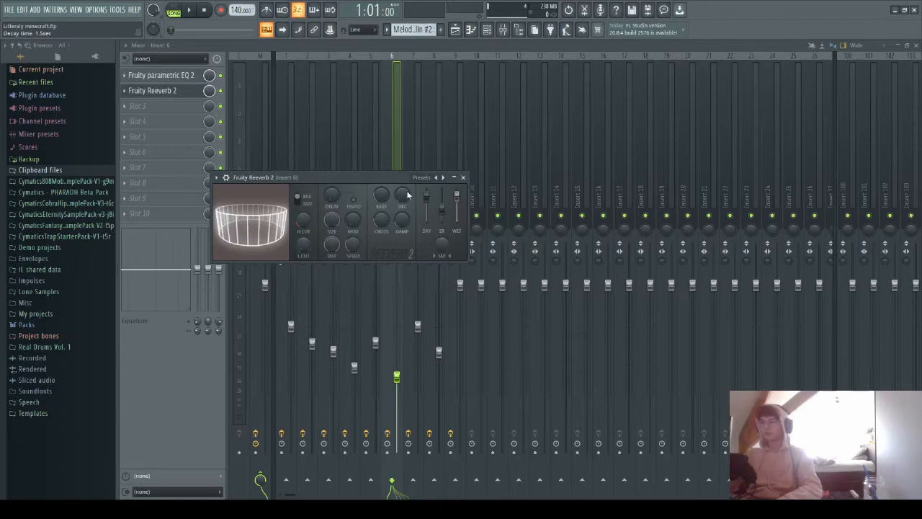
left_click(463, 177)
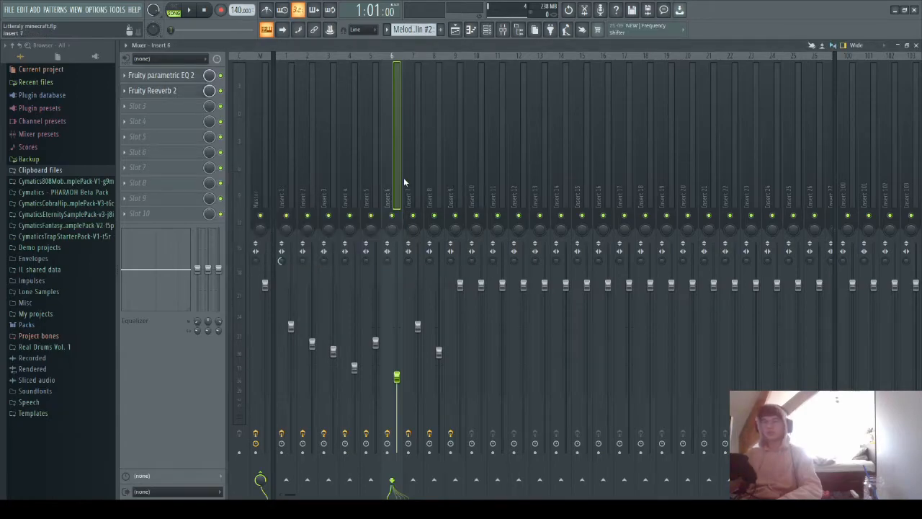
Browse to the Cymbals folder of the Cymatics - PHARAOH Beta Pack, preview the Analog Ride sample, and collapse the pack's folders.
left_click(88, 192)
left_click(86, 203)
left_click(87, 214)
left_click(80, 226)
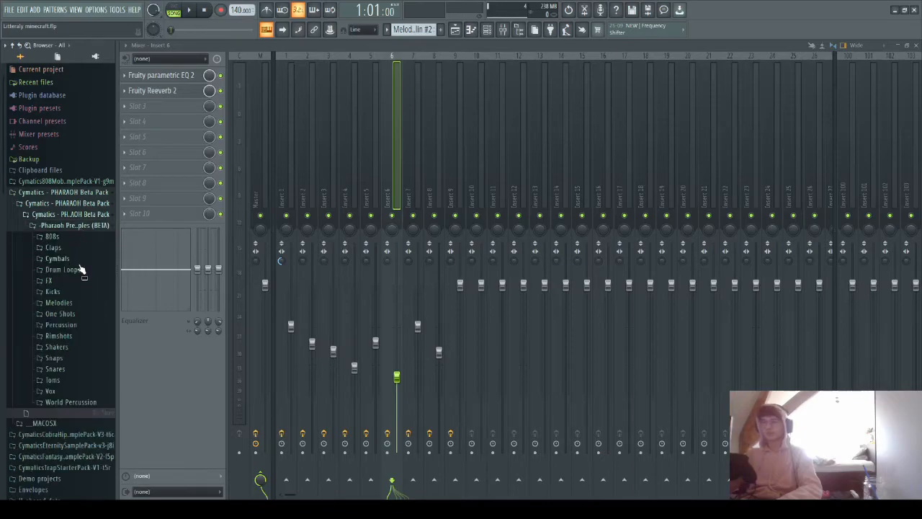
left_click(68, 259)
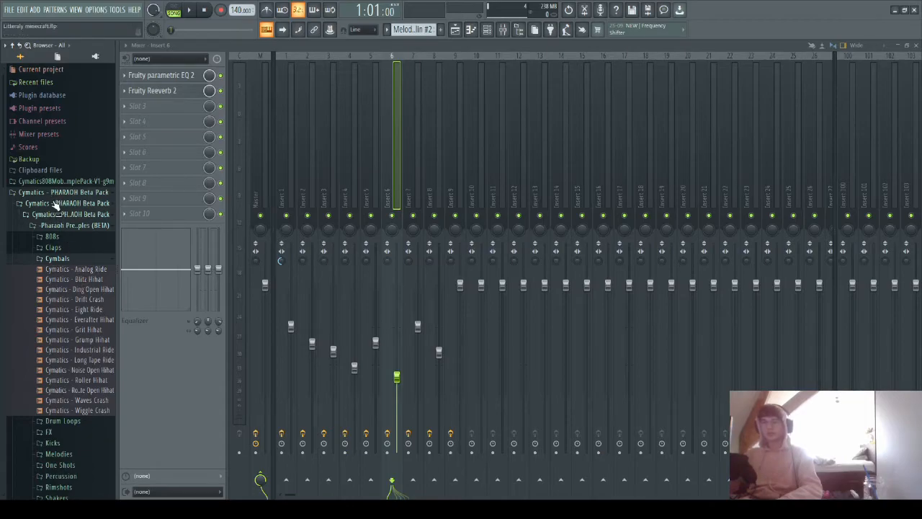
left_click(83, 270)
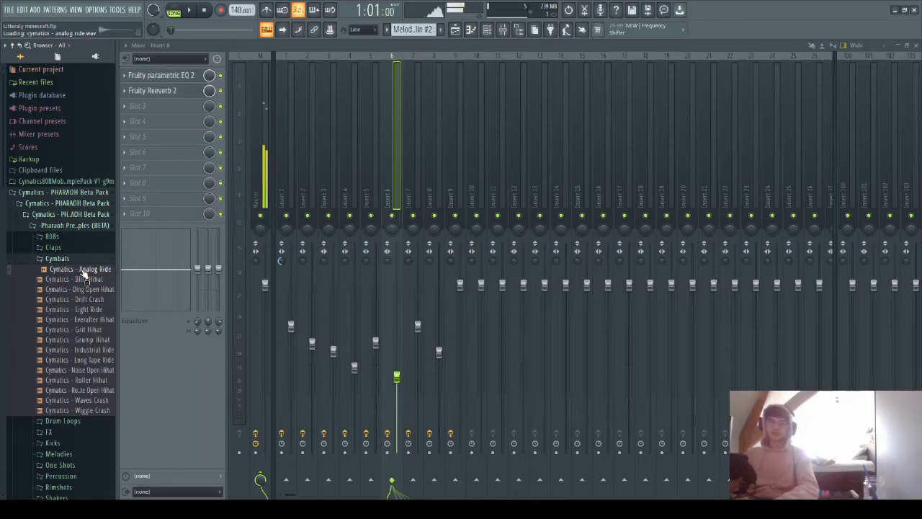
left_click(80, 257)
left_click(81, 229)
left_click(82, 202)
left_click(83, 194)
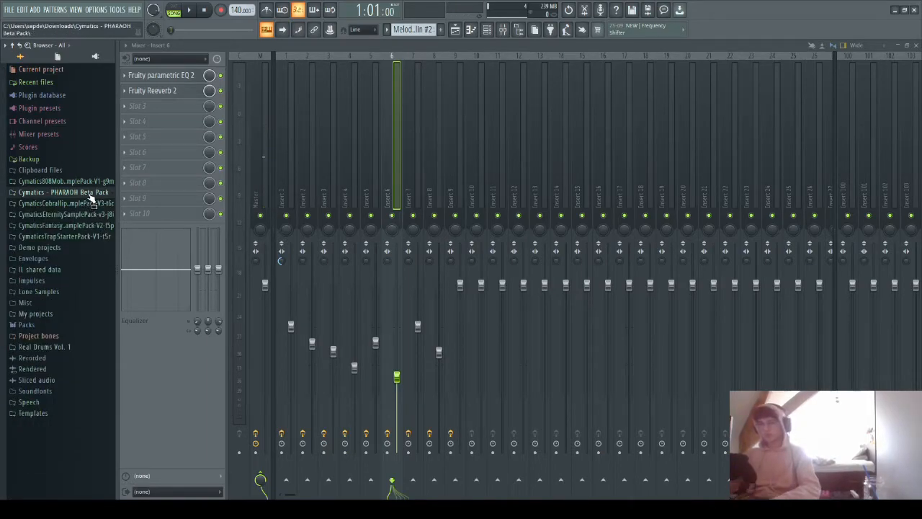
Inspect the high-pass band of Insert 7's Fruity Parametric EQ 2 and close the plugin.
left_click(414, 205)
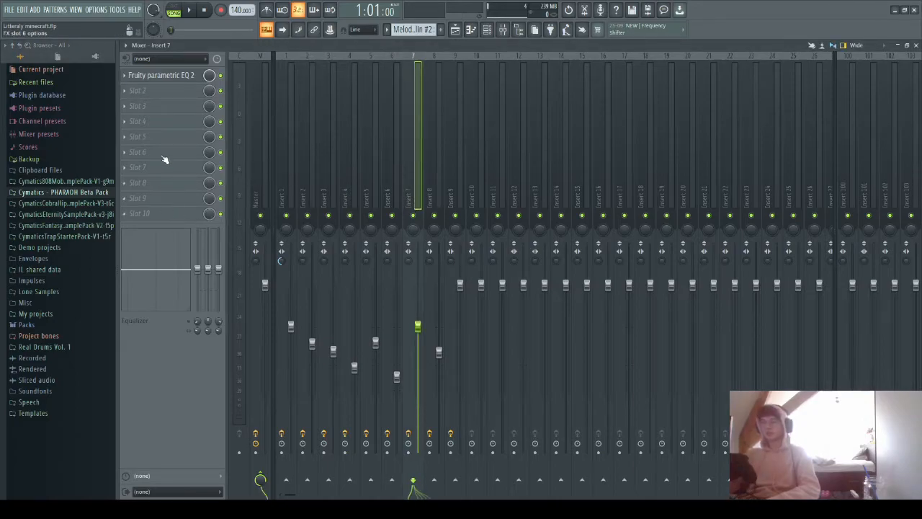
left_click(178, 80)
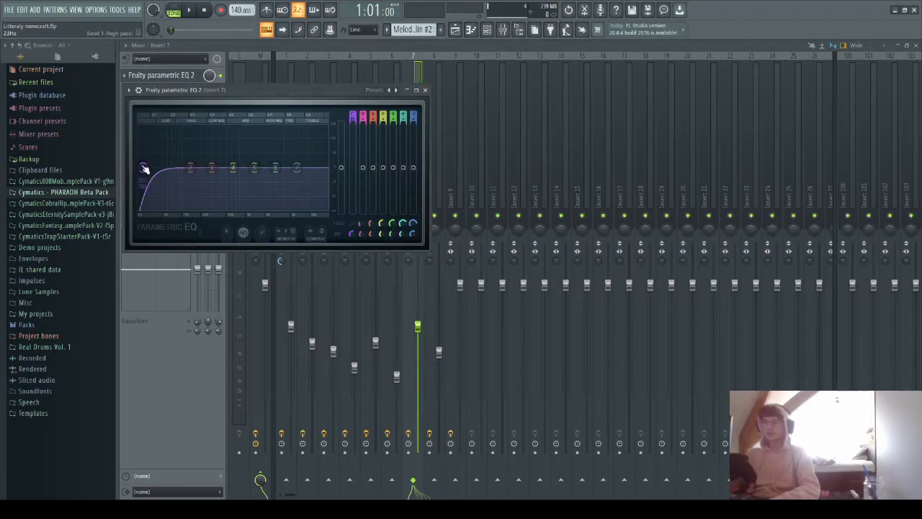
left_click(425, 90)
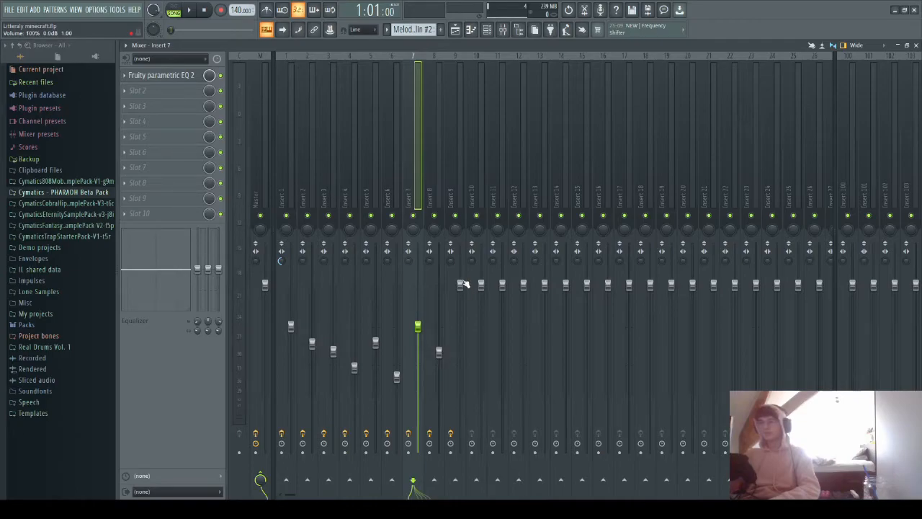
Inspect Insert 8's Fruity Parametric EQ 2 curve and its Fruity Reeverb 2 settings, closing each plugin.
left_click(433, 203)
left_click(165, 75)
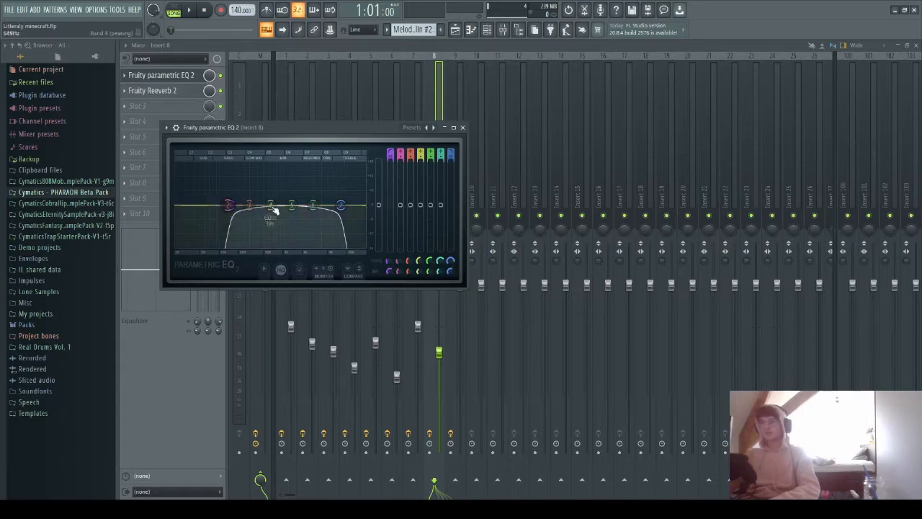
left_click(462, 127)
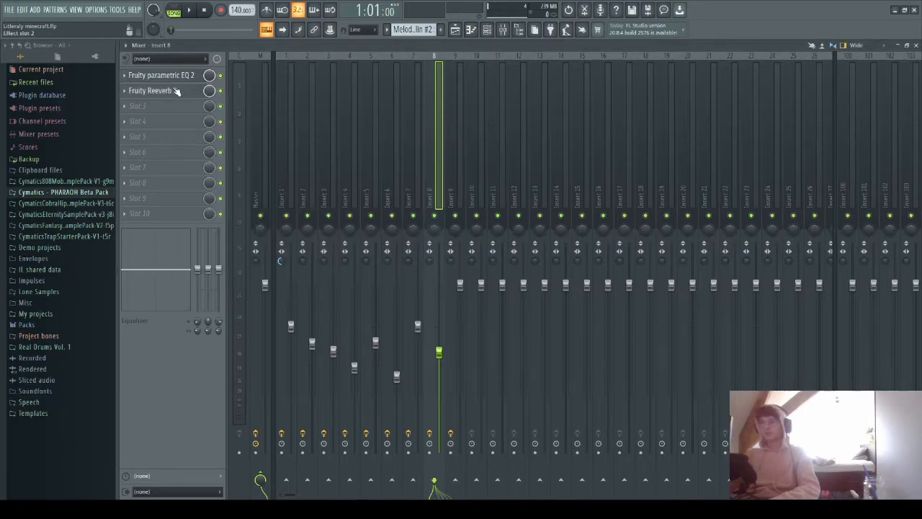
left_click(173, 91)
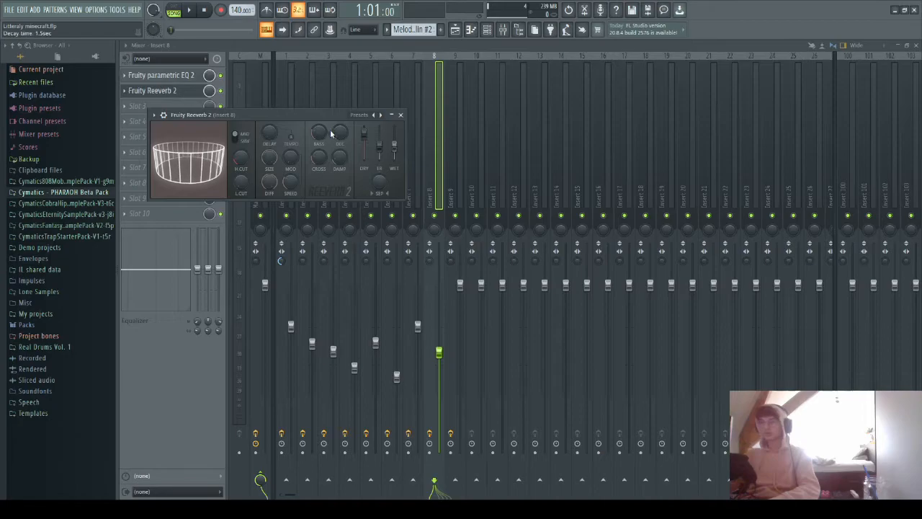
left_click(401, 115)
Inspect the low-end cut in Insert 9's Fruity Parametric EQ 2 and close the plugin.
left_click(457, 182)
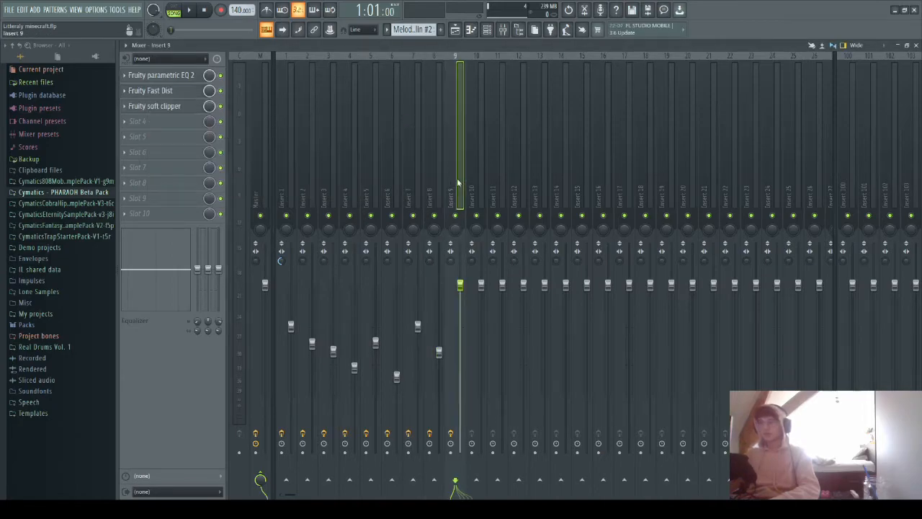
left_click(193, 82)
left_click(488, 152)
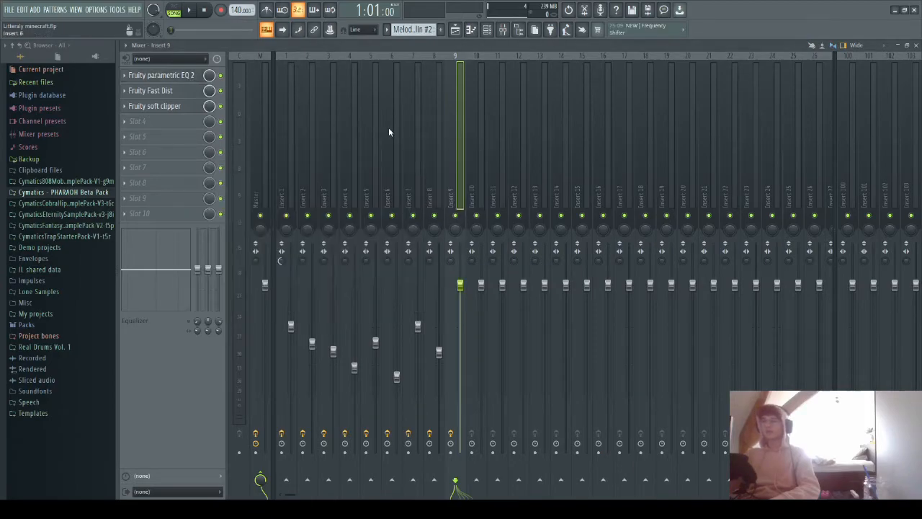
left_click(166, 76)
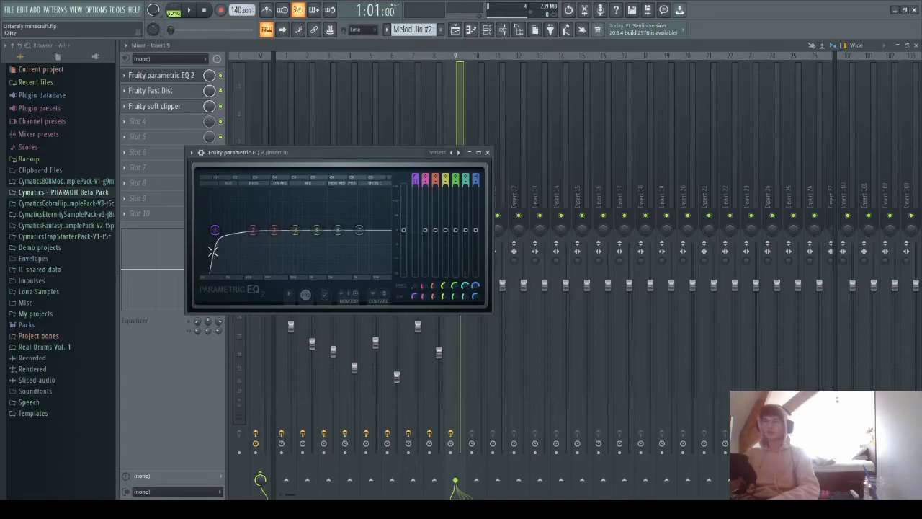
left_click_drag(215, 239, 238, 241)
left_click(487, 152)
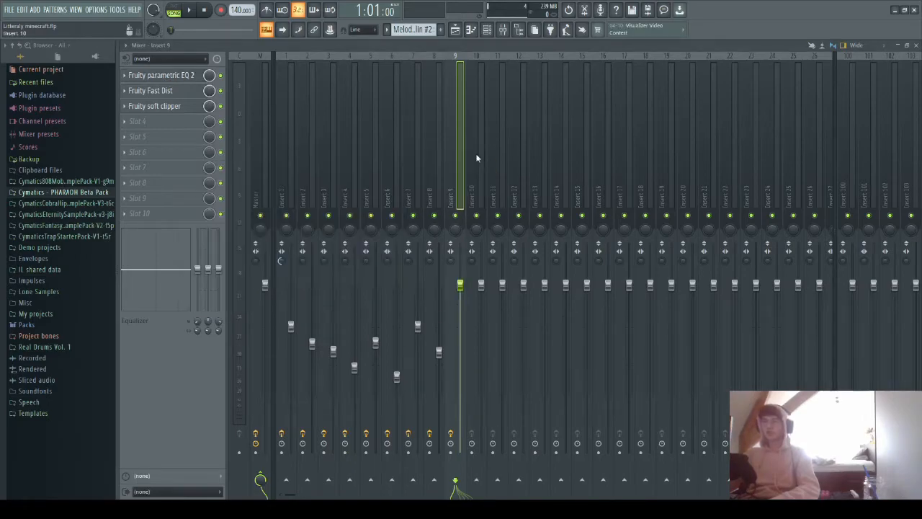
Inspect Insert 9's Fruity Fast Dist threshold and its Fruity Soft Clipper settings, closing each plugin.
left_click(166, 94)
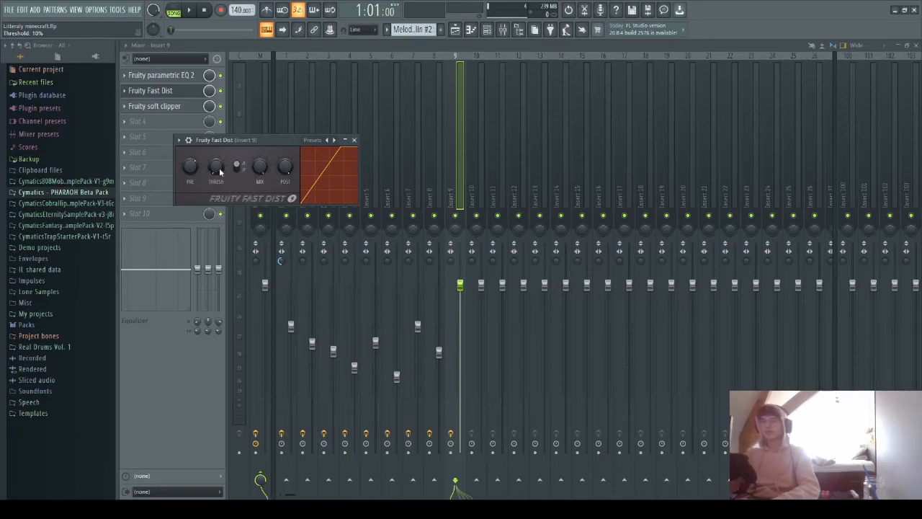
left_click(353, 140)
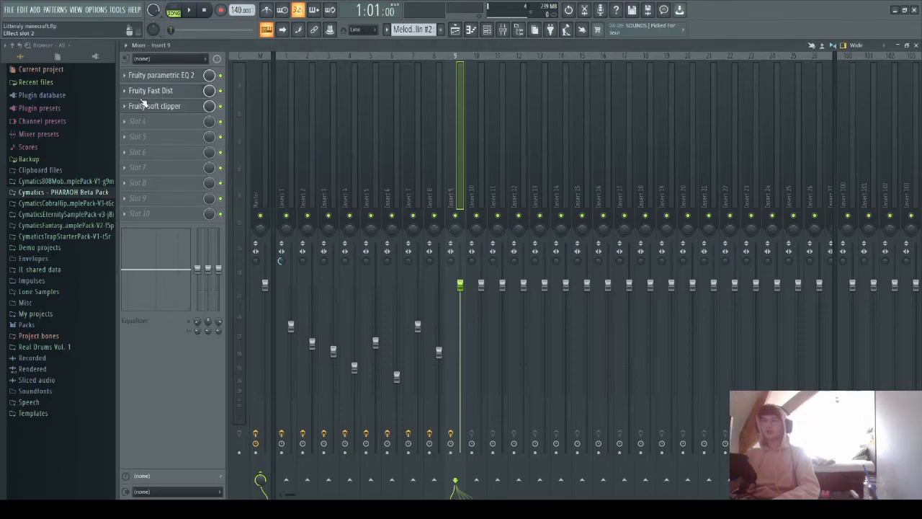
left_click(163, 91)
left_click(155, 106)
left_click(160, 107)
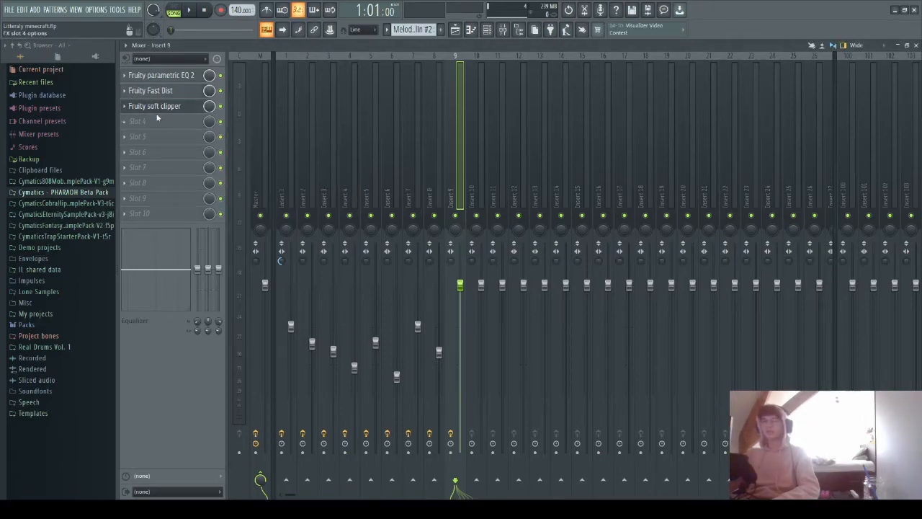
left_click(164, 108)
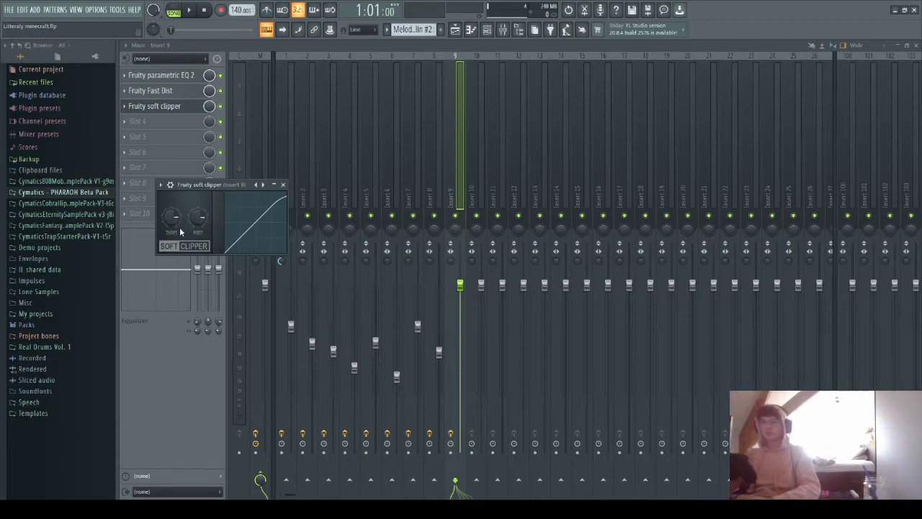
left_click(282, 185)
Inspect the Fruity Limiter gain and the Fruity Compressor settings on the Master track, closing each plugin.
left_click(287, 180)
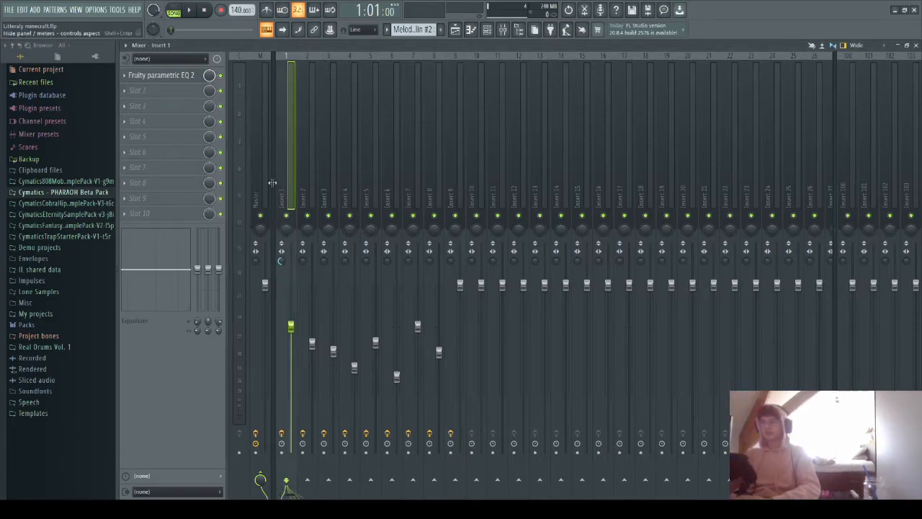
left_click(262, 184)
left_click(177, 213)
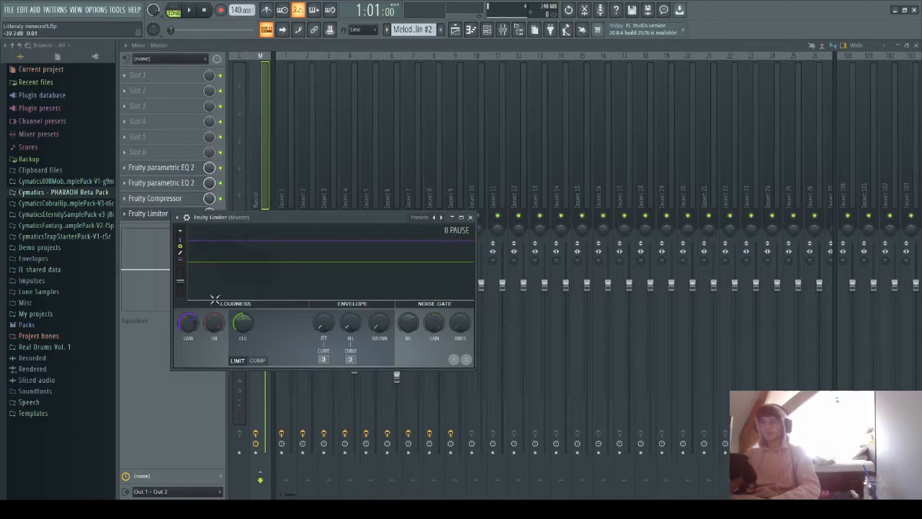
left_click_drag(188, 325, 189, 310)
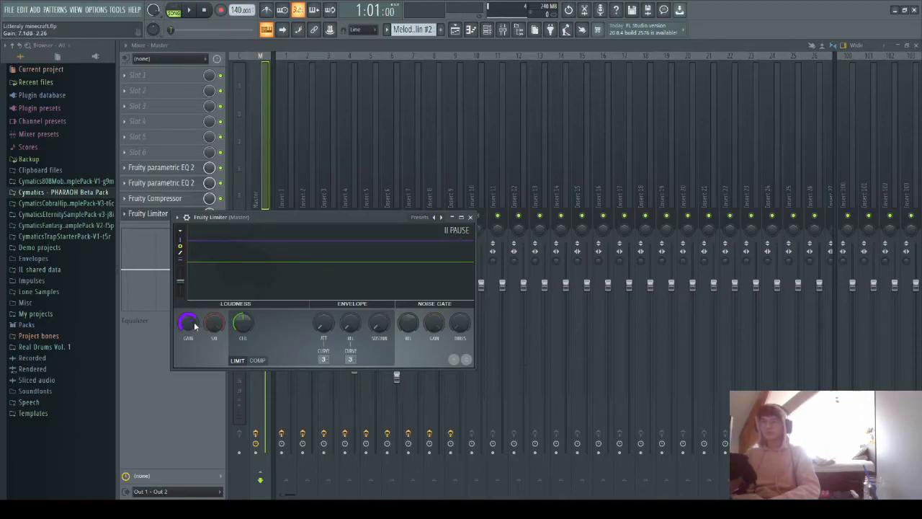
left_click(469, 217)
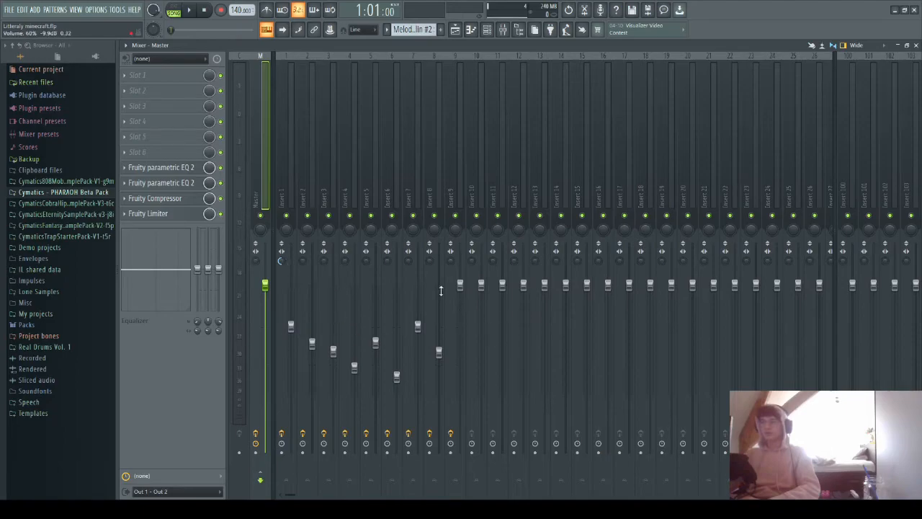
left_click(160, 199)
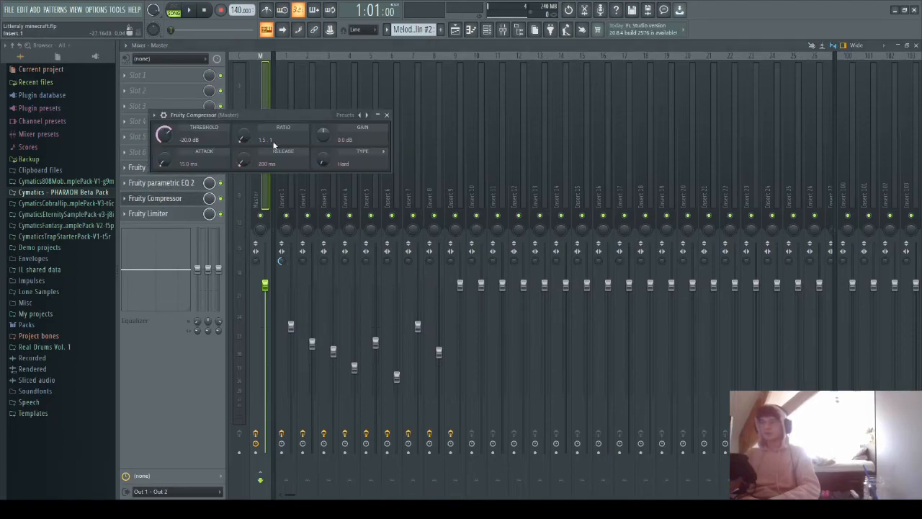
left_click(387, 115)
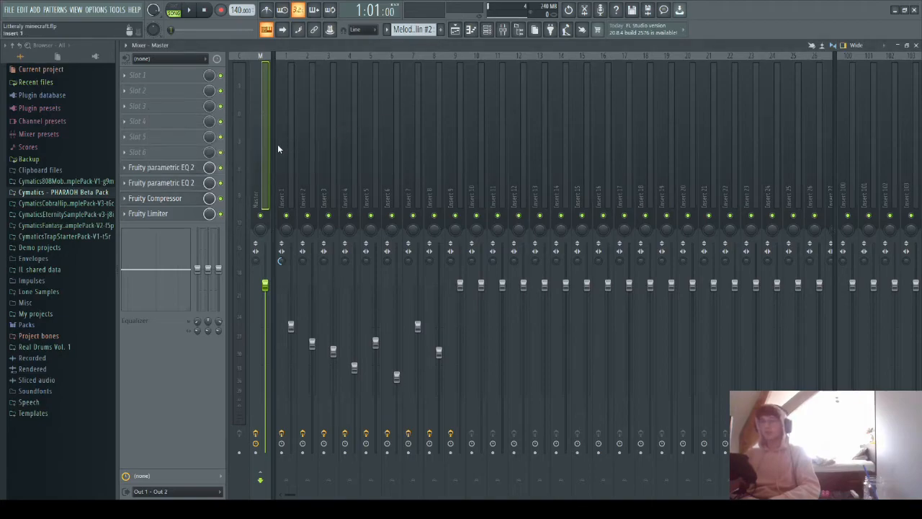
In the Master's second Fruity Parametric EQ 2, boost band 4 to 18 dB at 506 Hz and return it to about -3.5 dB.
left_click(162, 183)
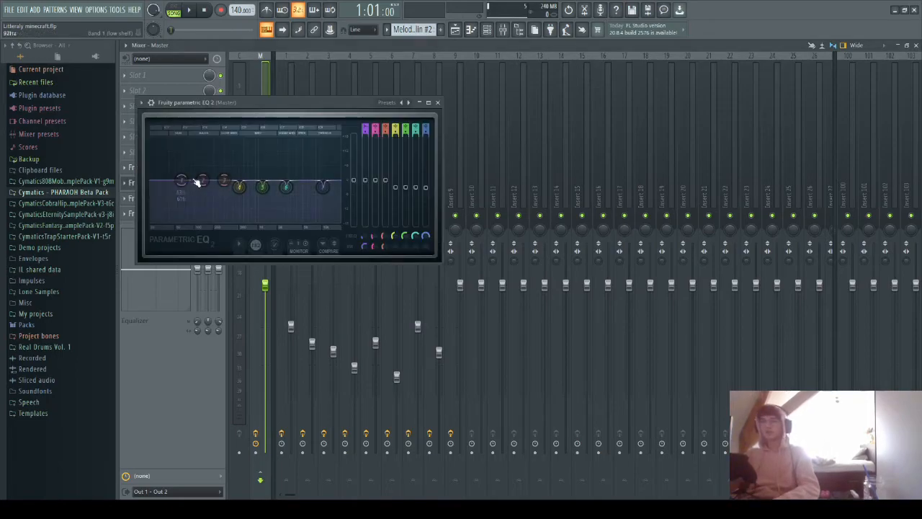
left_click(439, 103)
left_click(176, 185)
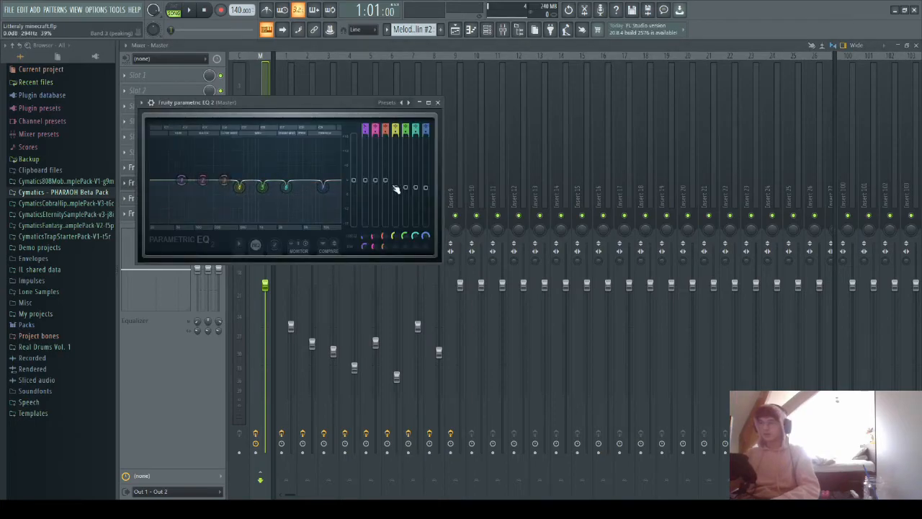
left_click_drag(394, 189, 394, 134)
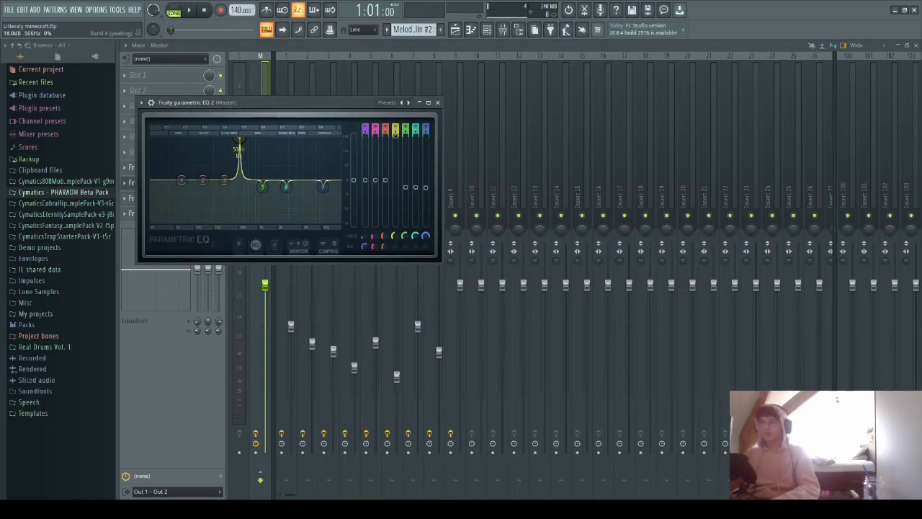
left_click_drag(395, 136, 395, 188)
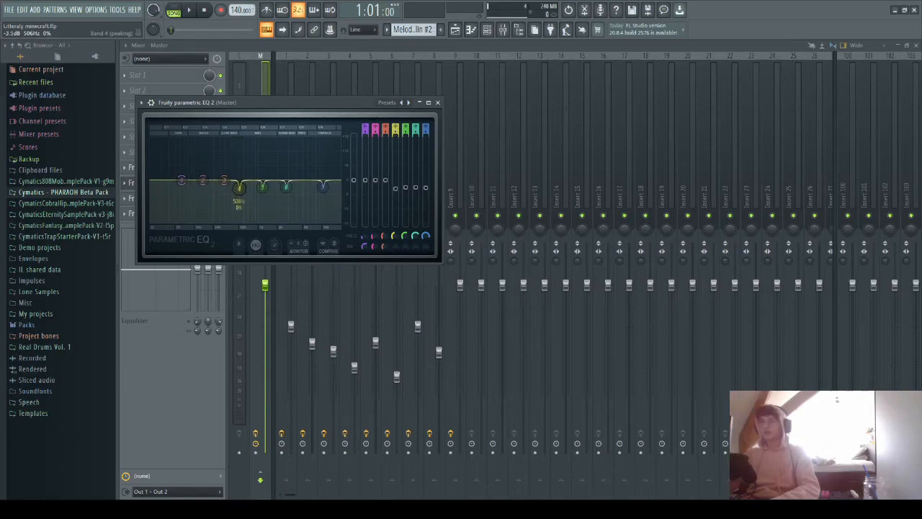
left_click(437, 103)
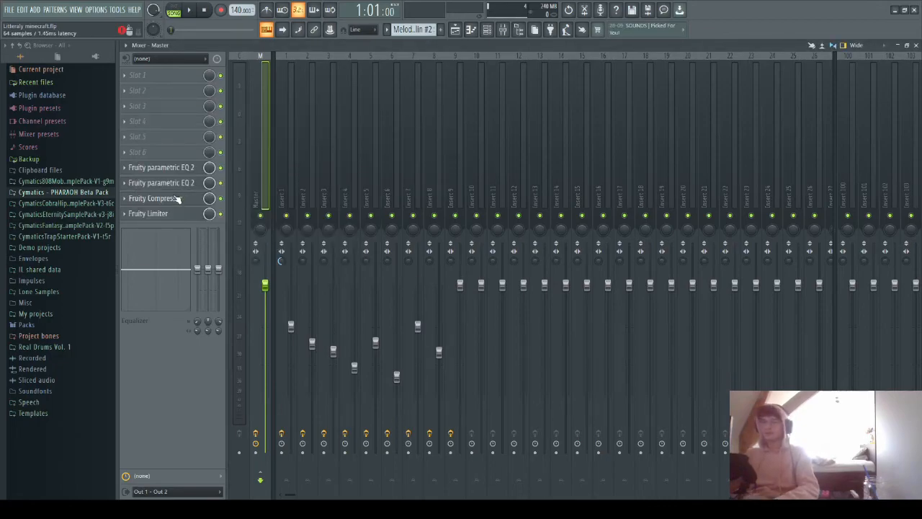
Inspect the narrow cuts in the Master's first Fruity Parametric EQ 2 and close the plugin.
left_click(182, 171)
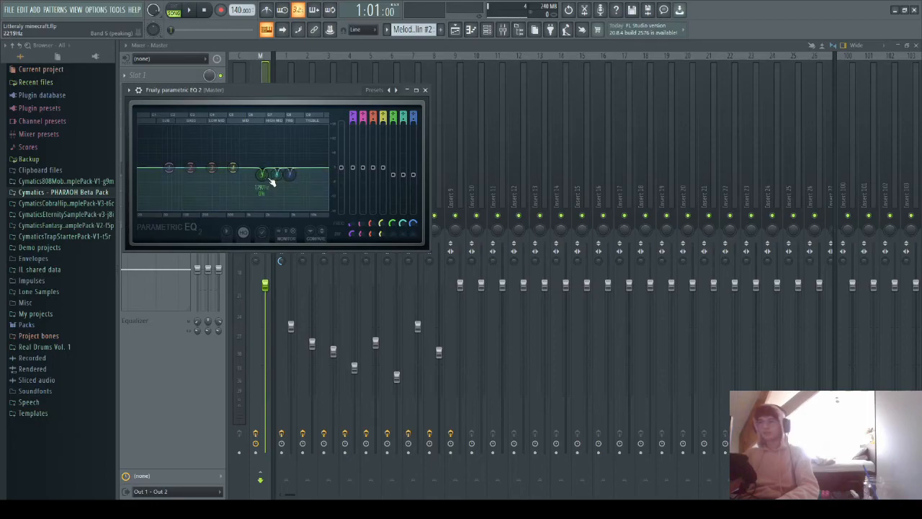
left_click(425, 89)
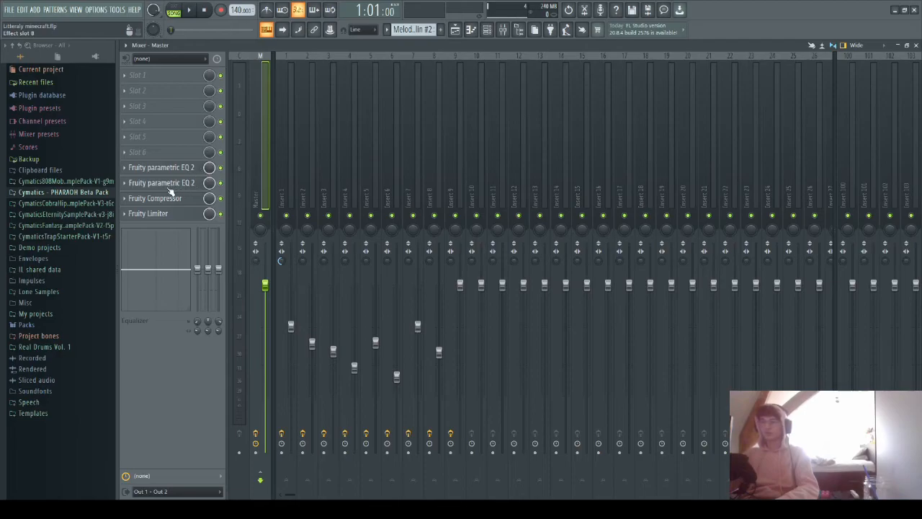
Review the effect slots of Inserts 1 to 3 and the Master, then show the playlist arrangement.
left_click(288, 204)
left_click(312, 204)
left_click(324, 205)
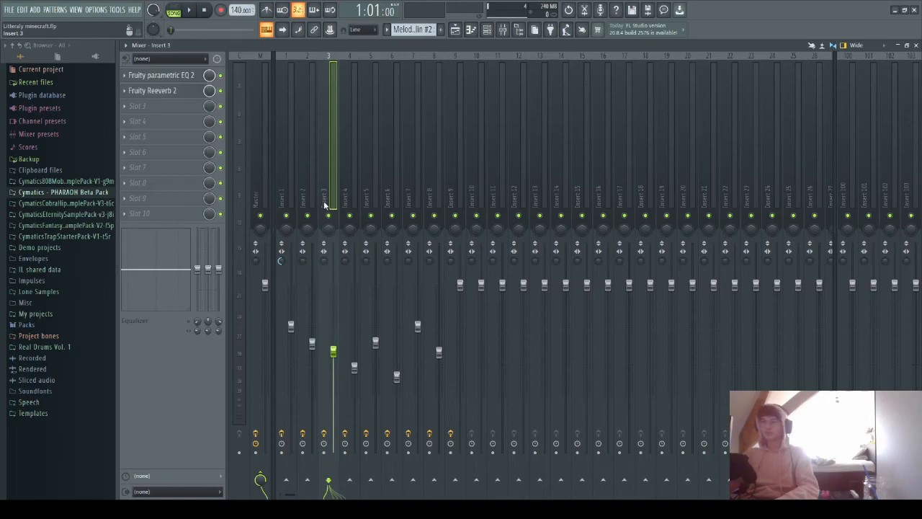
left_click(259, 200)
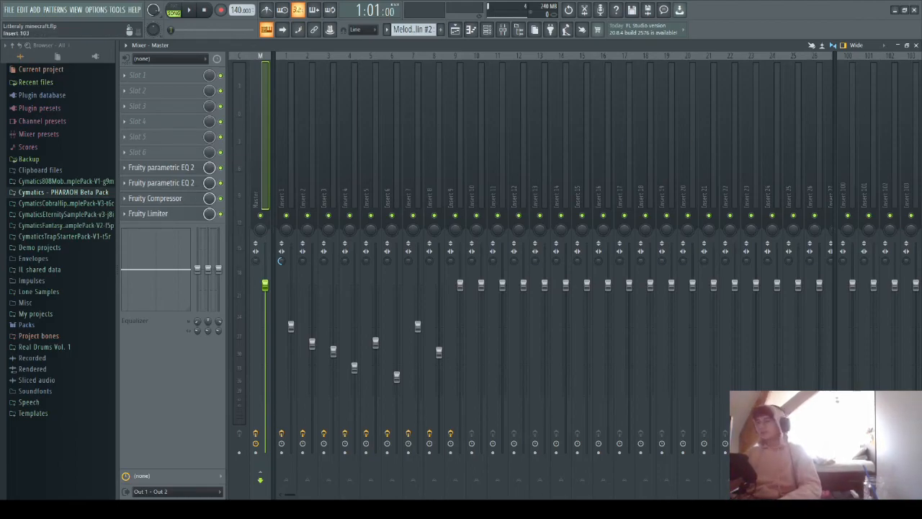
key("F5")
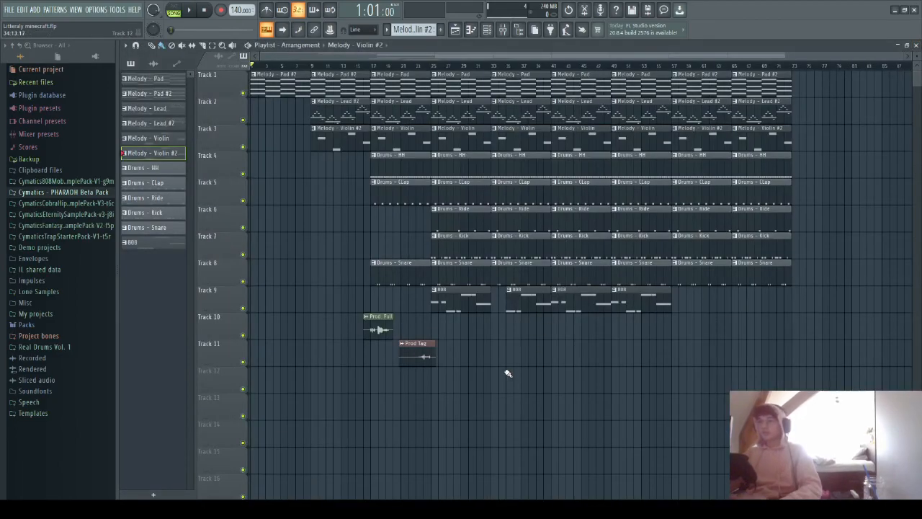